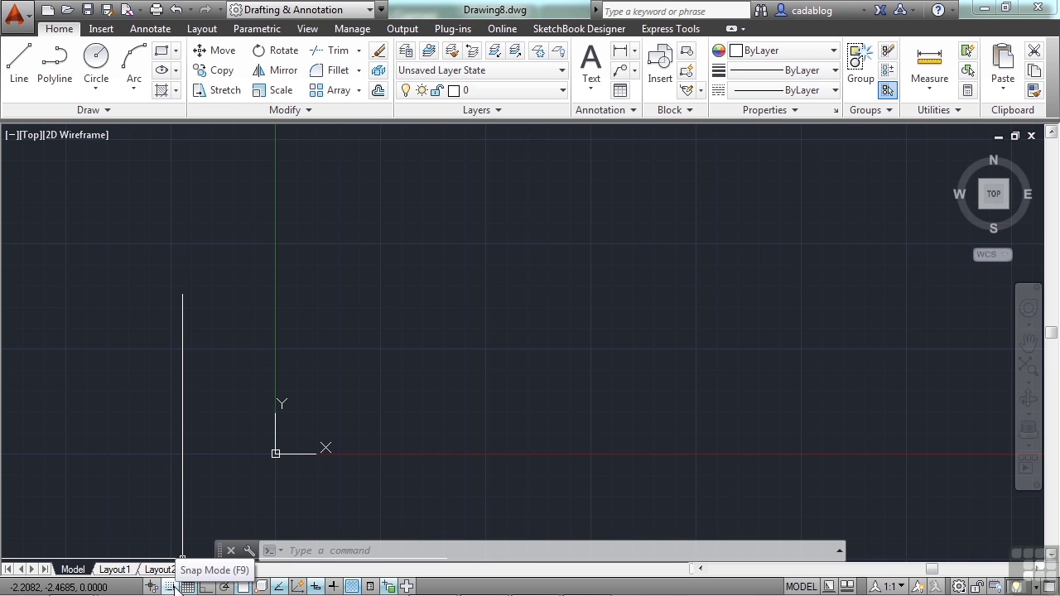
- Toggle Snap Mode and leave it switched on
click(172, 587)
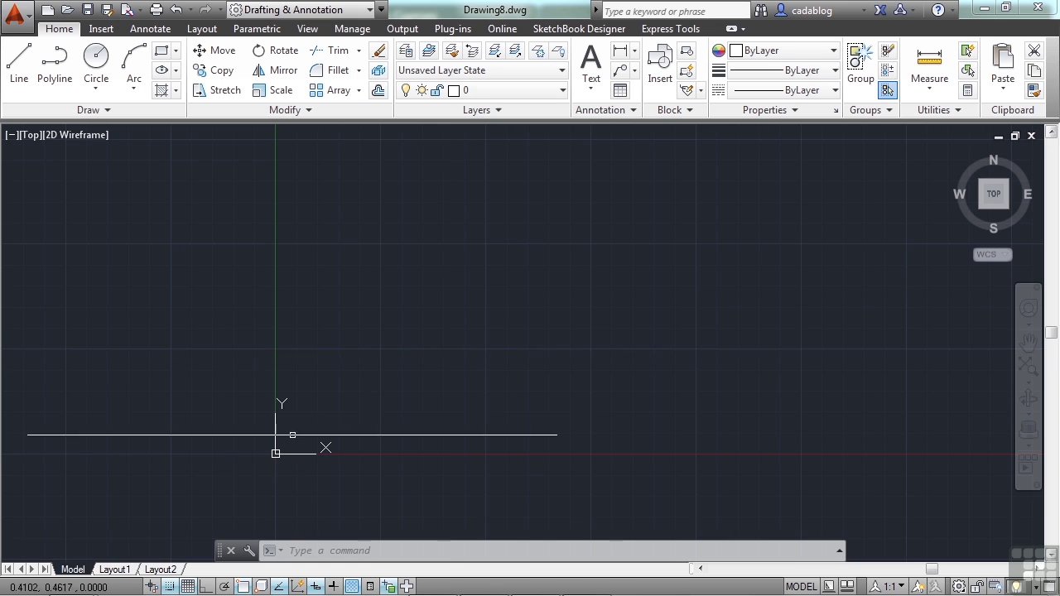
click(172, 587)
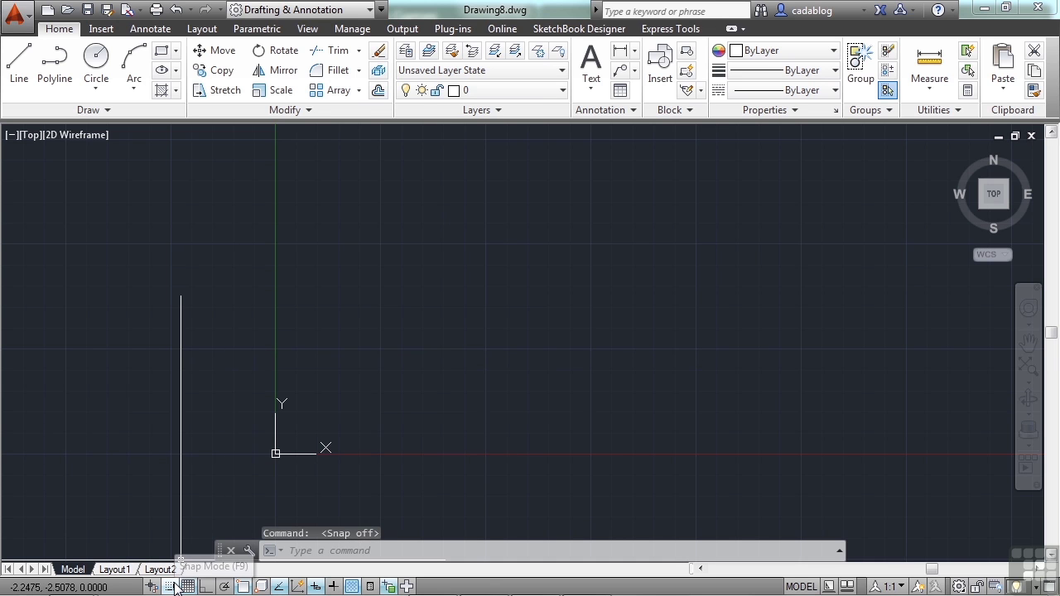
click(172, 586)
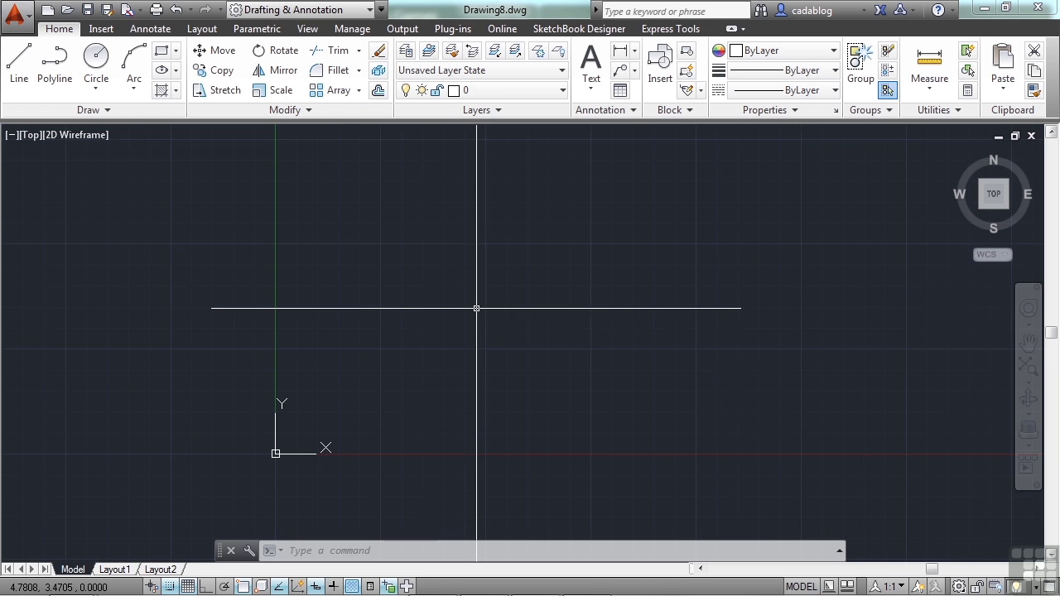
- Toggle the drawing grid off and back on twice
key(F7)
key(F7)
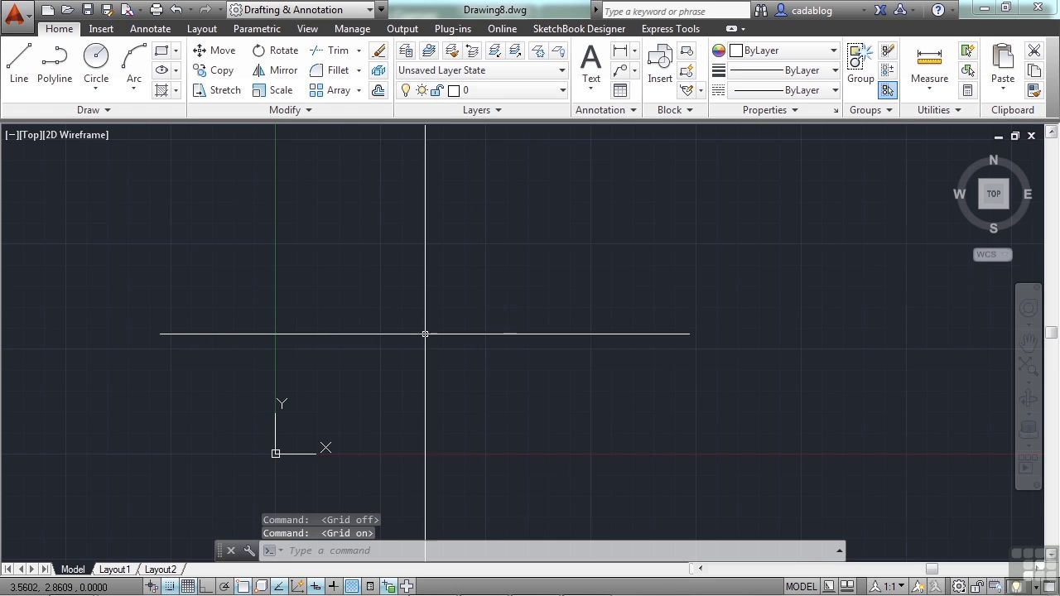
click(190, 587)
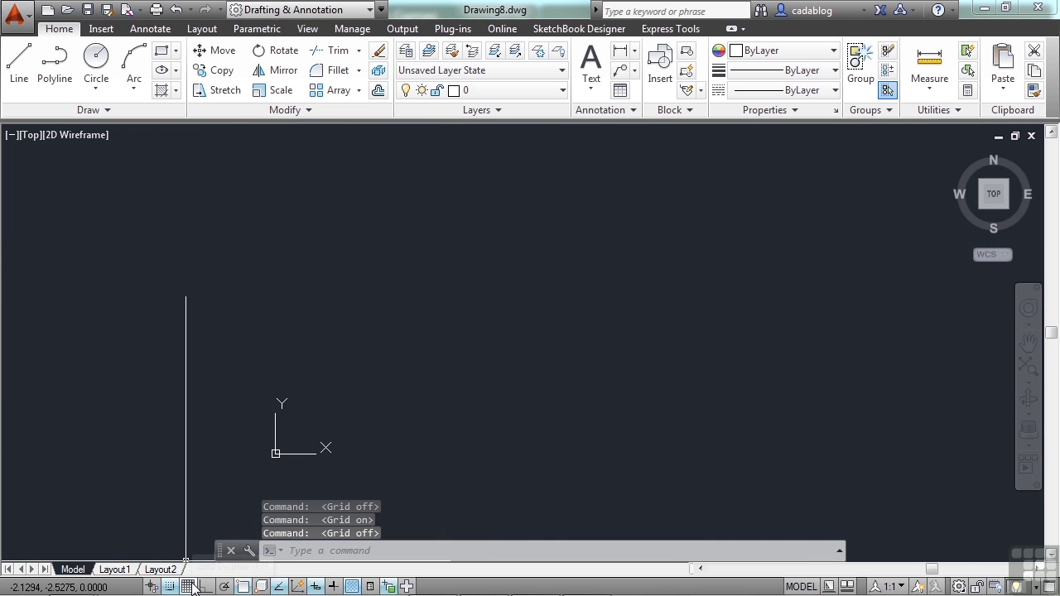
click(190, 586)
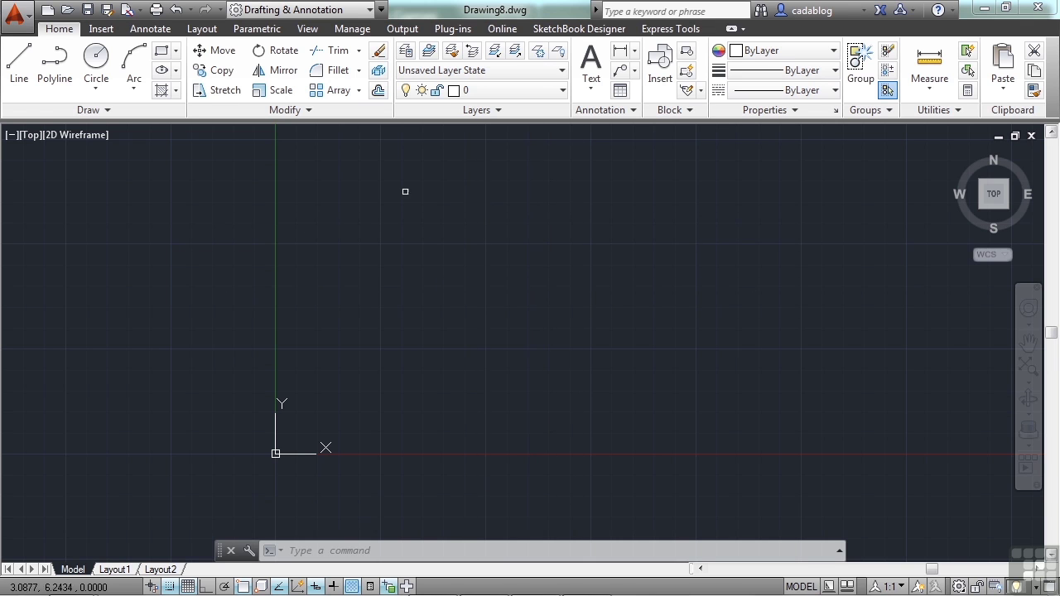
- Regenerate the whole drawing with the REA (REGENALL) command
mouse_move(532, 289)
middle_down()
mouse_move(474, 281)
mouse_move(426, 320)
mouse_move(487, 304)
mouse_move(462, 296)
middle_up()
scroll(461, 306, down, 1)
scroll(460, 305, up, 9)
scroll(630, 308, down, 2)
text(rea)
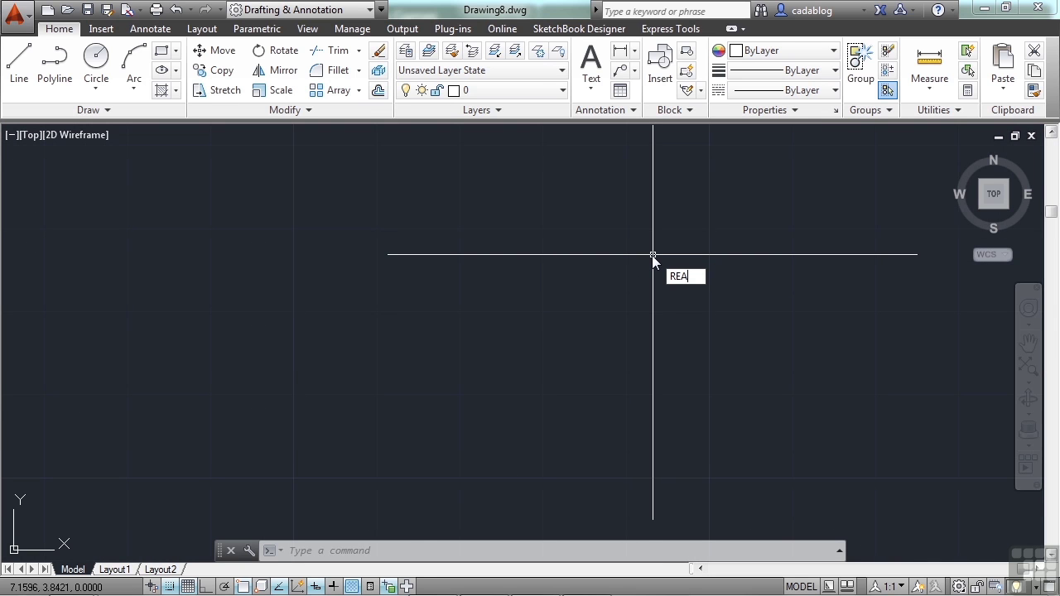
key(Return)
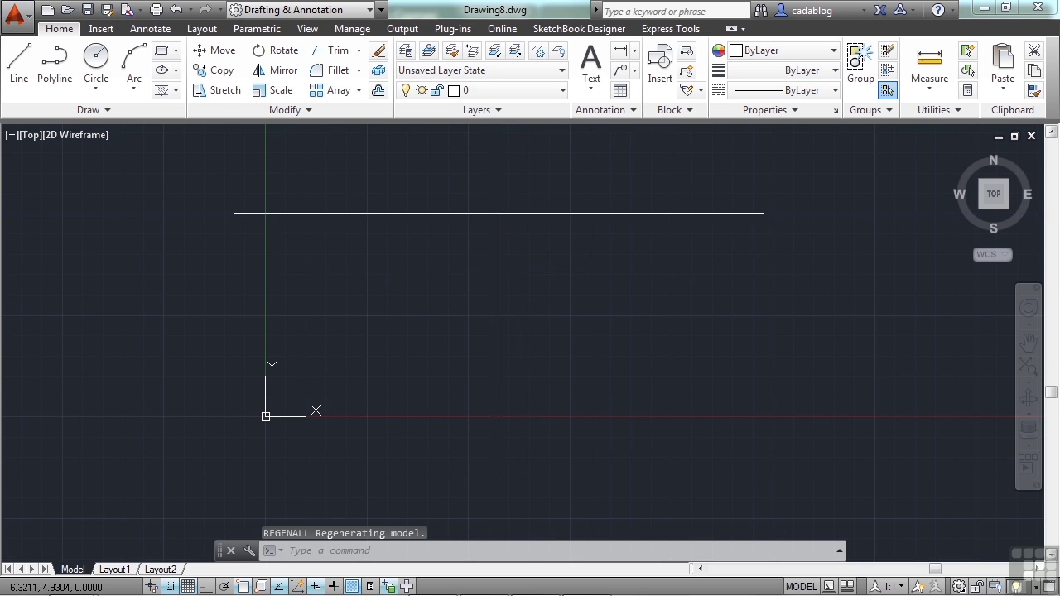
middle_drag(591, 258, 545, 283)
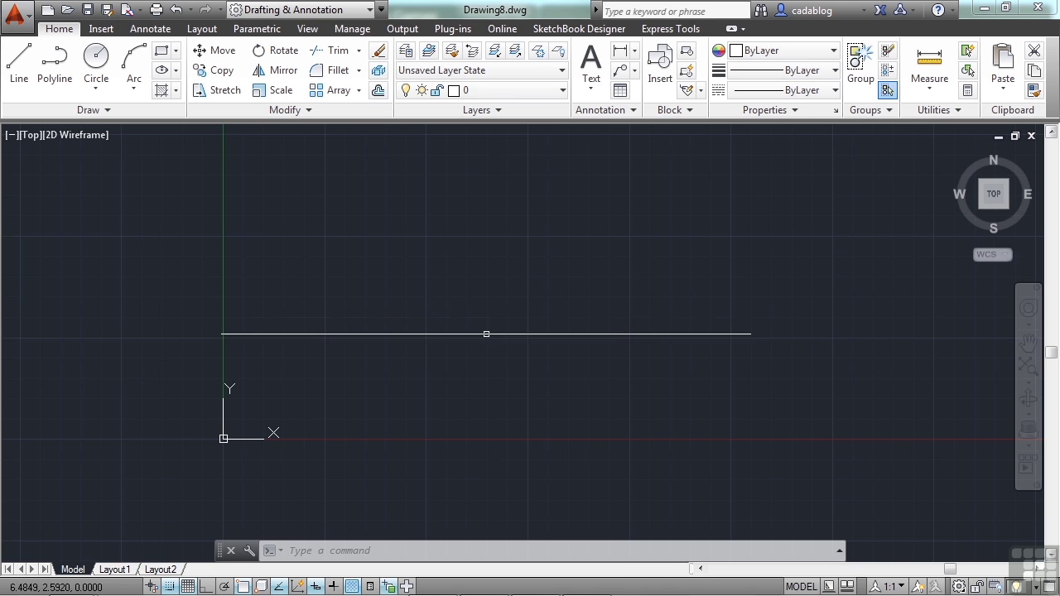
- Open the grid's drafting settings and review the Quick Properties and Selection Cycling options before returning to Snap and Grid
right_click(187, 586)
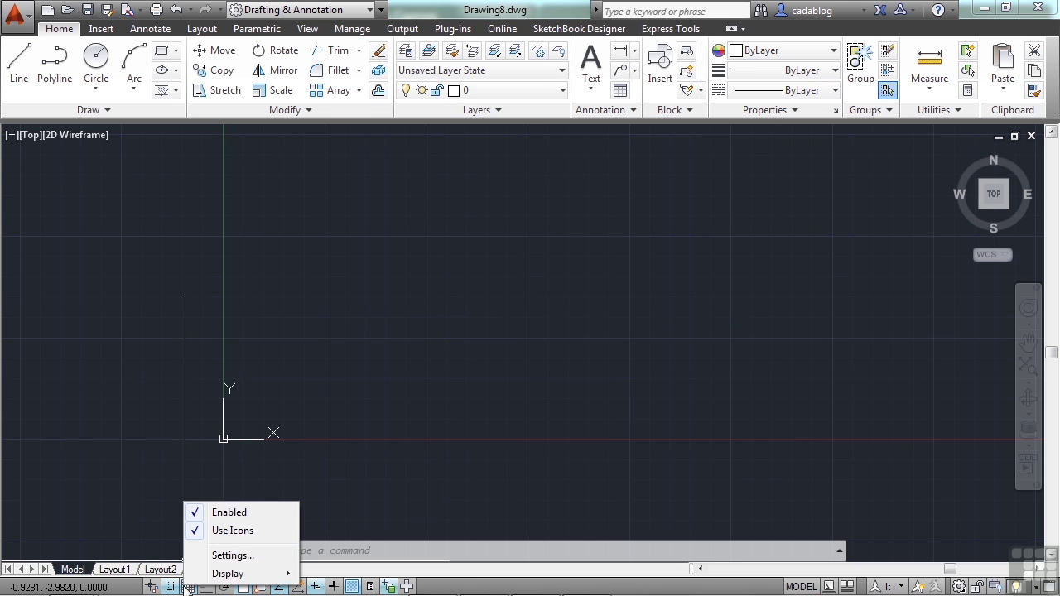
click(232, 555)
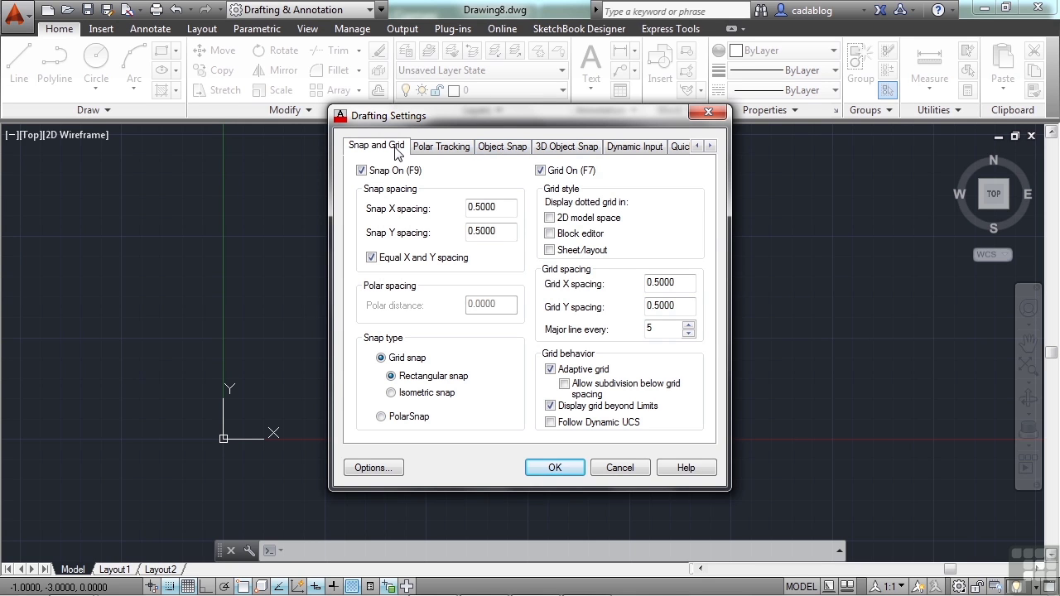
click(650, 150)
click(679, 150)
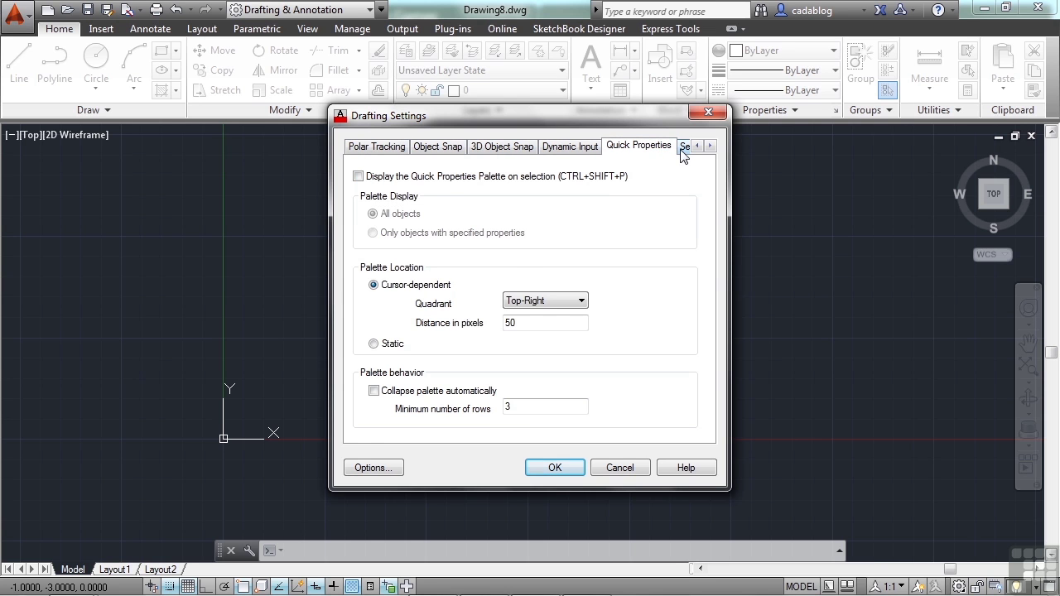
click(683, 151)
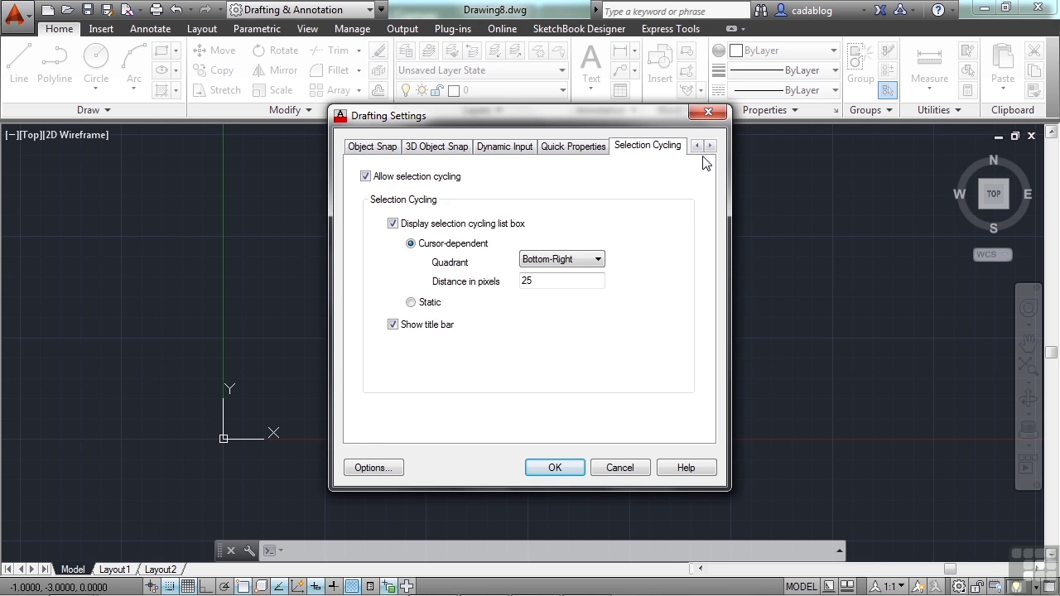
click(698, 148)
click(698, 148)
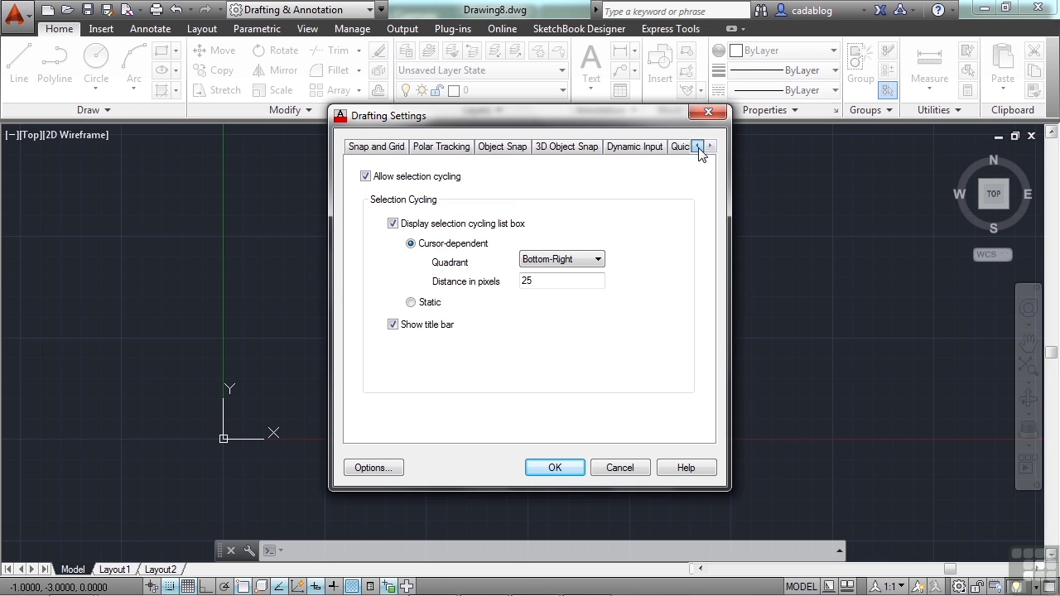
click(373, 149)
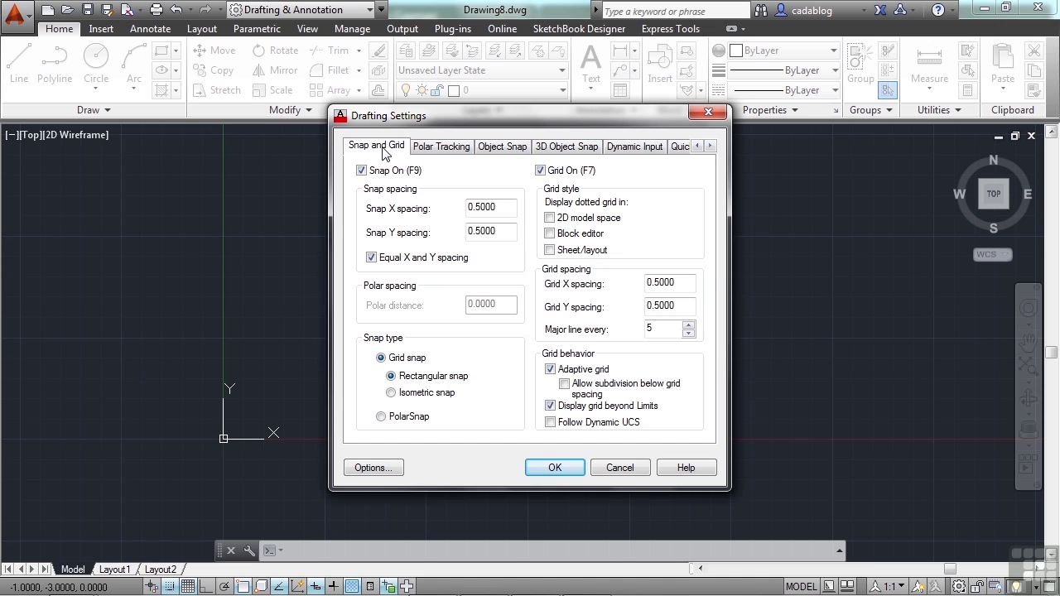
- Toggle the Snap On and Grid On options off and back on in the drafting settings
click(384, 172)
click(540, 171)
click(541, 171)
click(362, 171)
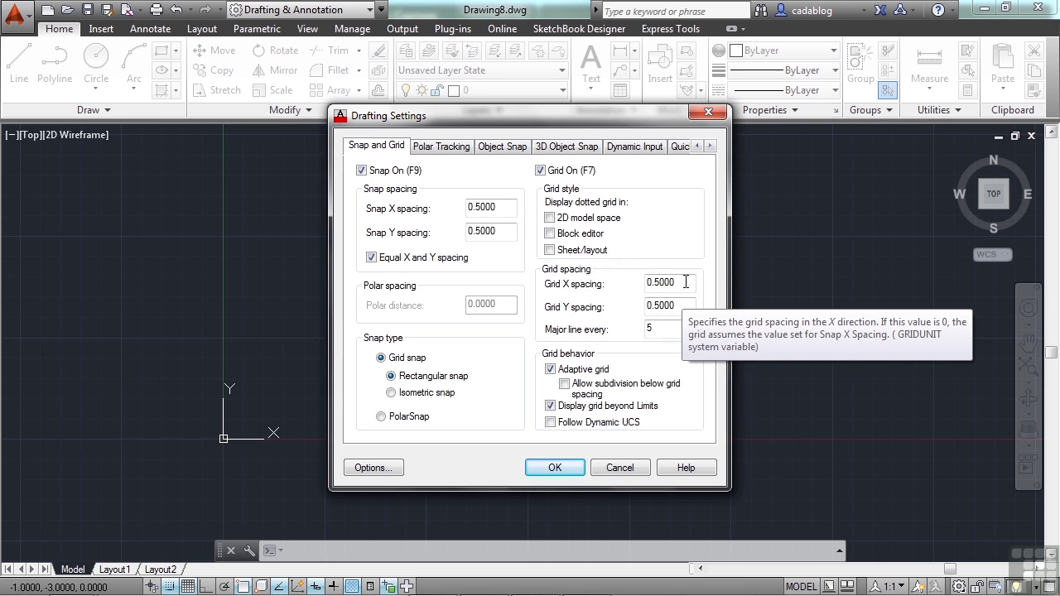
- Allow grid subdivision below the grid spacing and apply the drafting settings
click(664, 328)
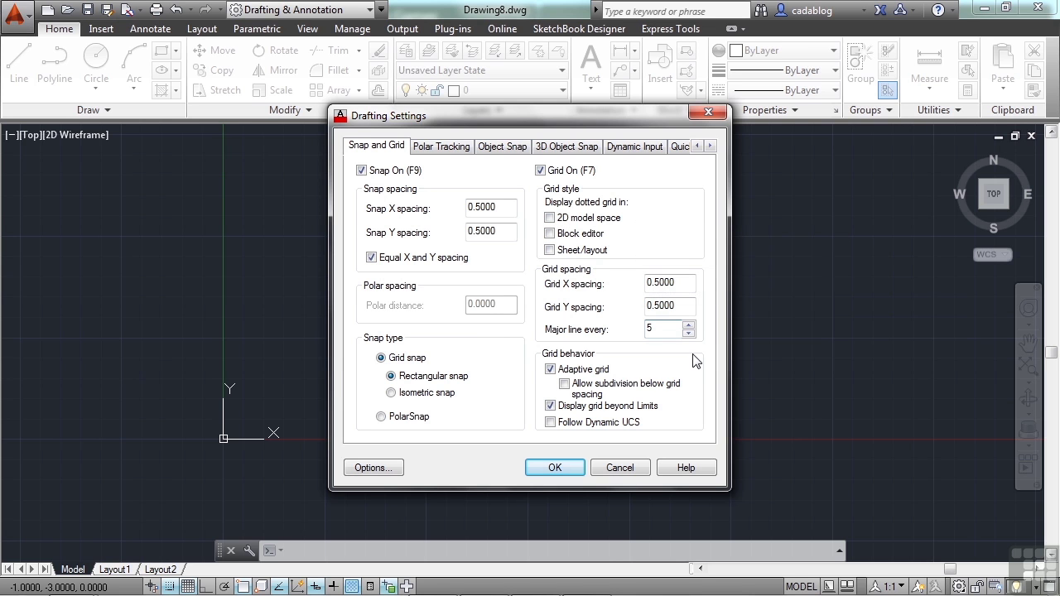
click(564, 384)
click(553, 468)
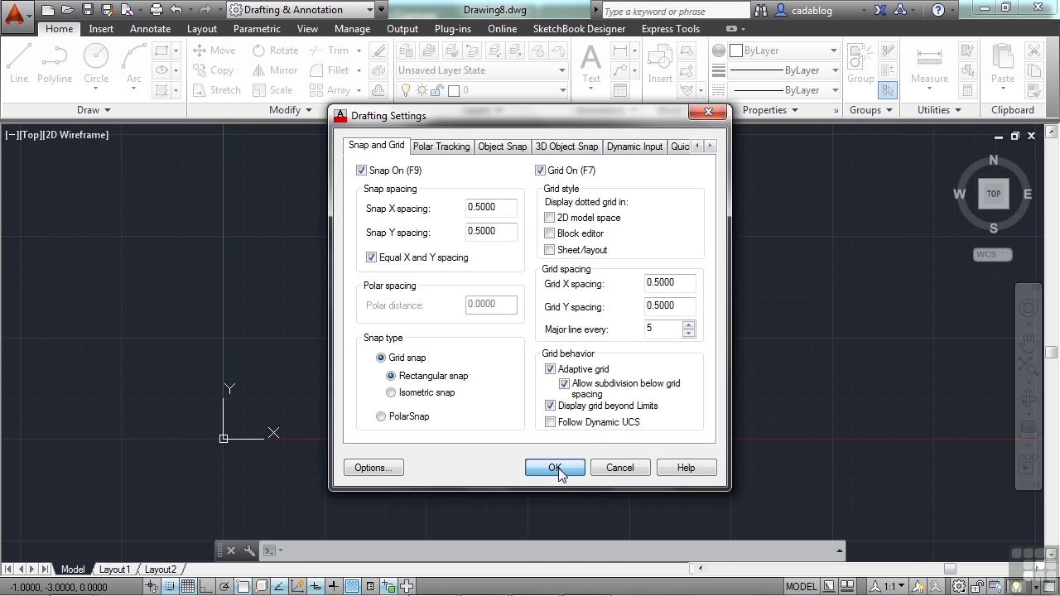
scroll(570, 327, down, 4)
scroll(574, 331, up, 10)
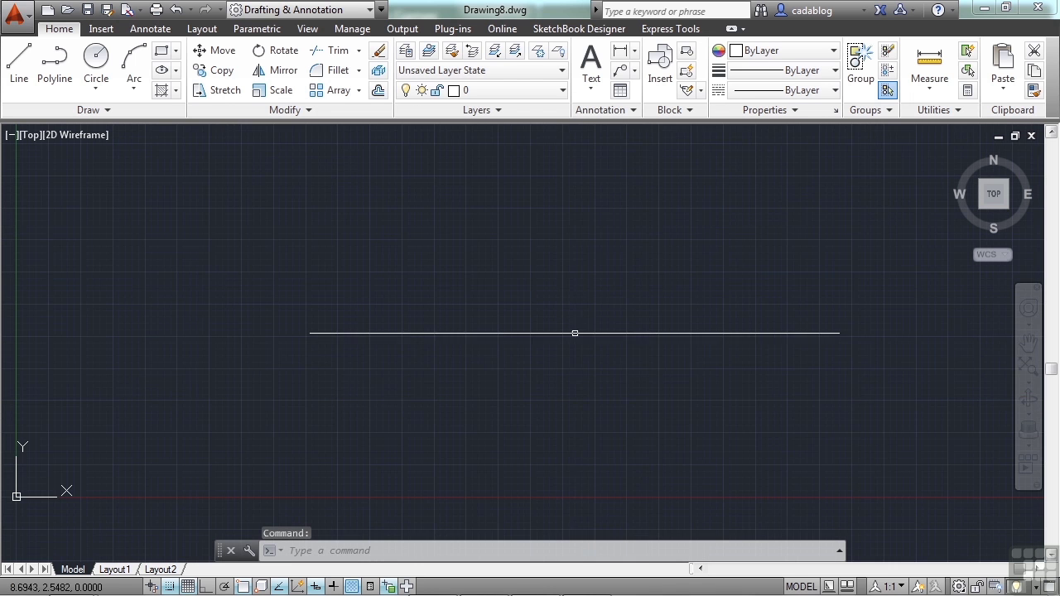
scroll(577, 333, down, 5)
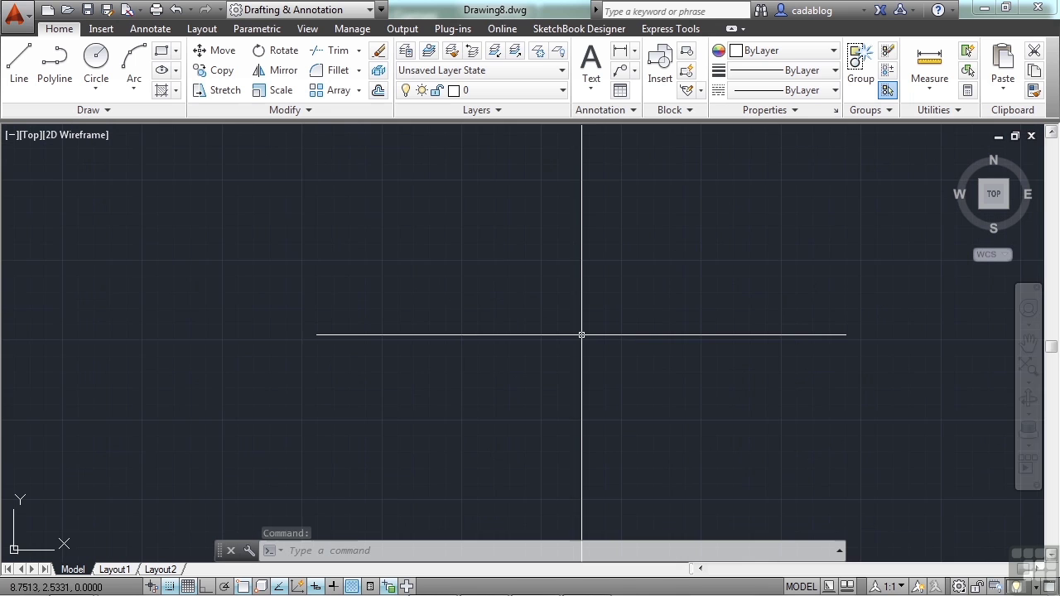
scroll(583, 338, up, 5)
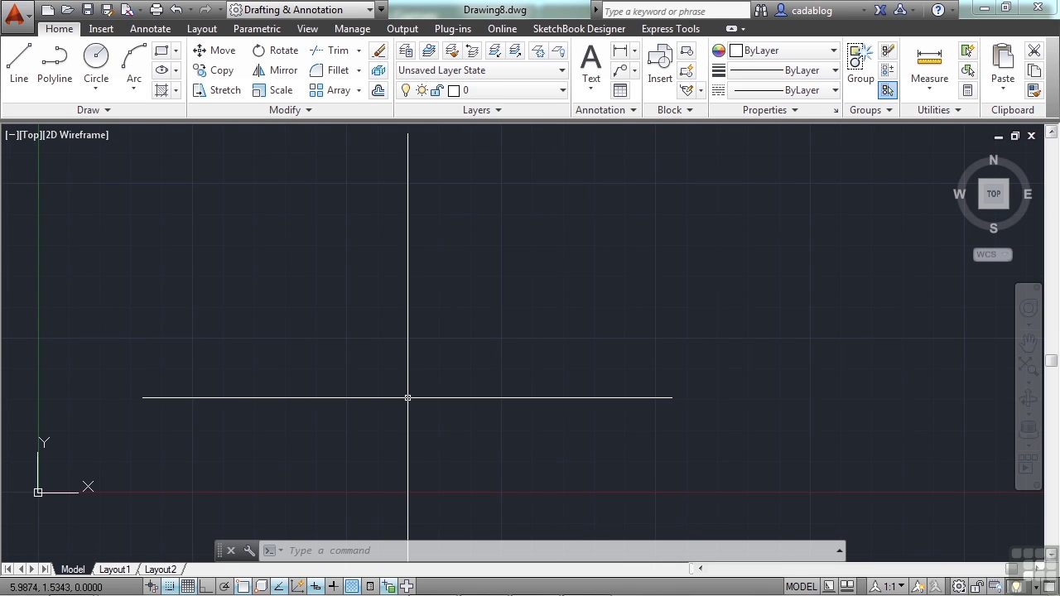
- Reopen the drafting settings with OS and turn off both subdivision below grid spacing and Adaptive grid
text(os)
key(Return)
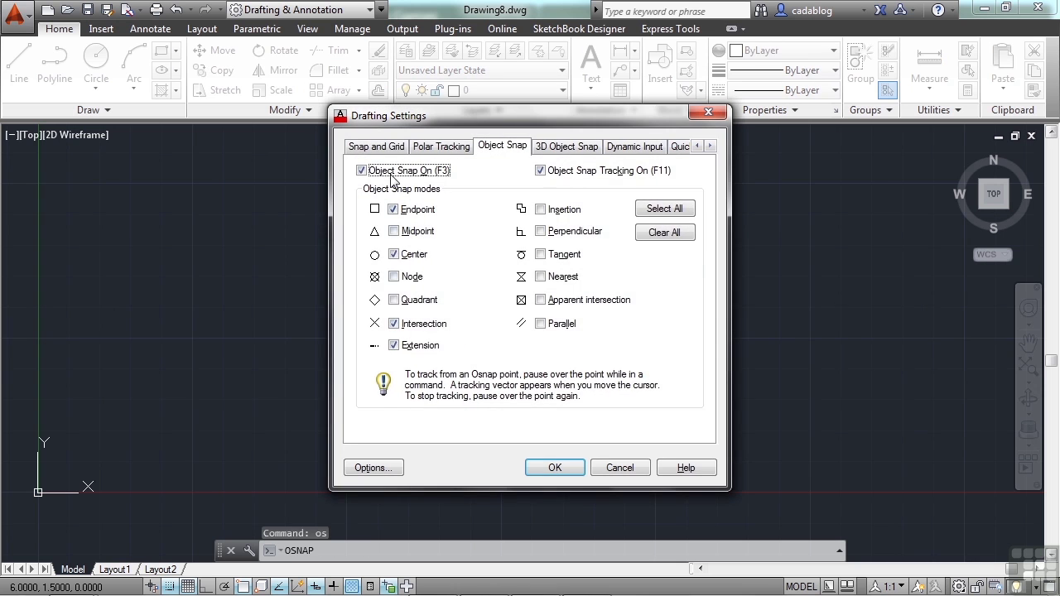
click(391, 146)
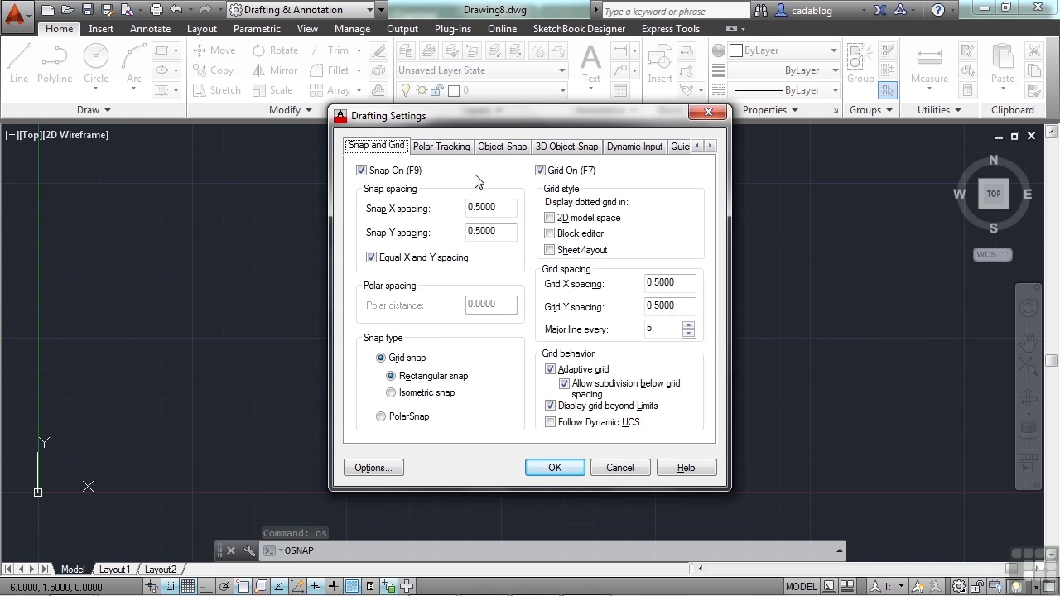
click(564, 384)
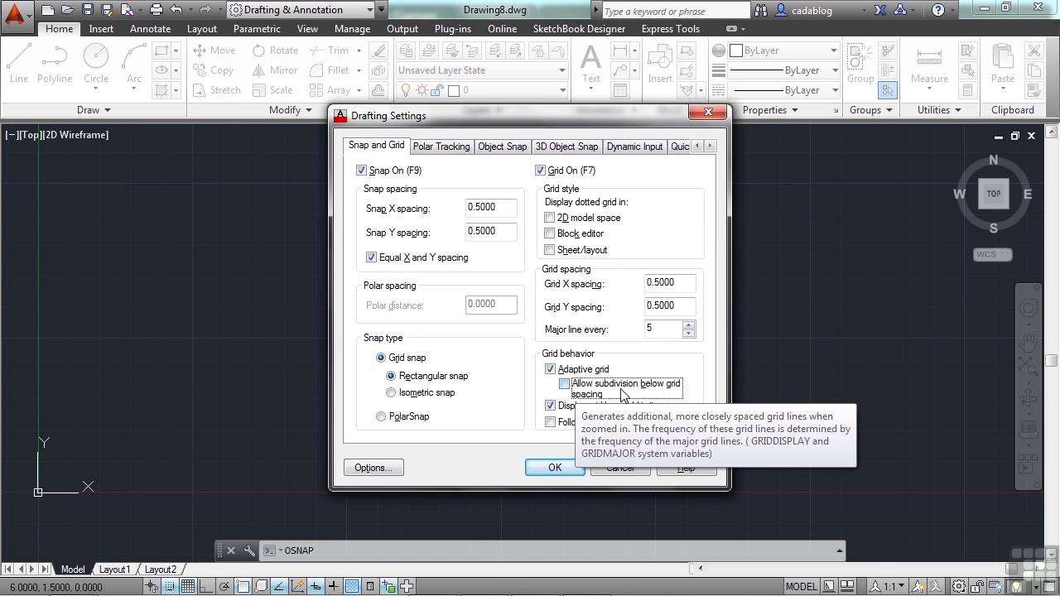
click(550, 369)
click(554, 467)
scroll(565, 323, down, 3)
scroll(568, 326, up, 4)
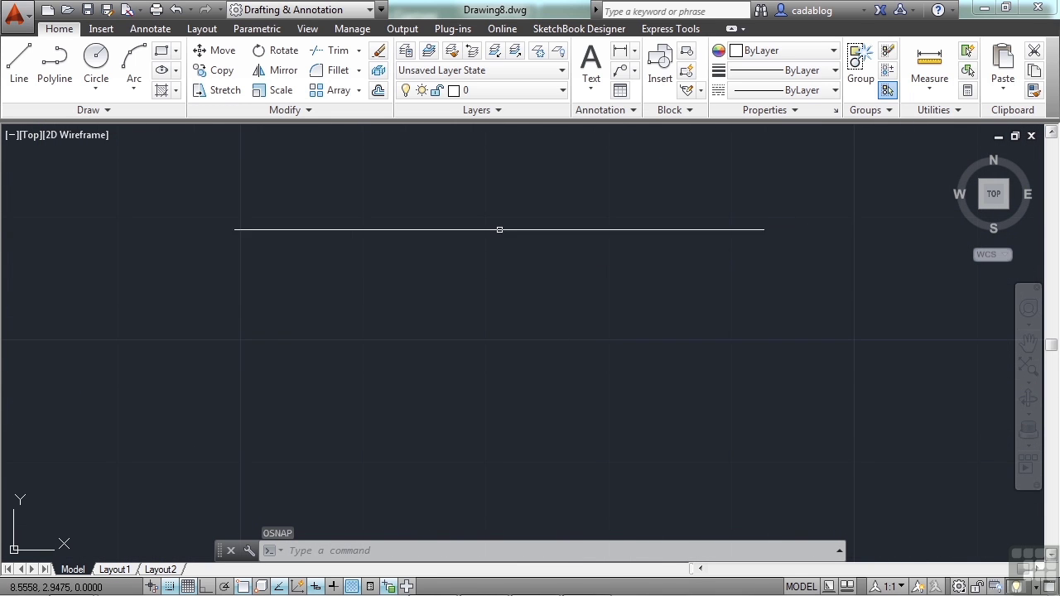
scroll(596, 295, down, 1)
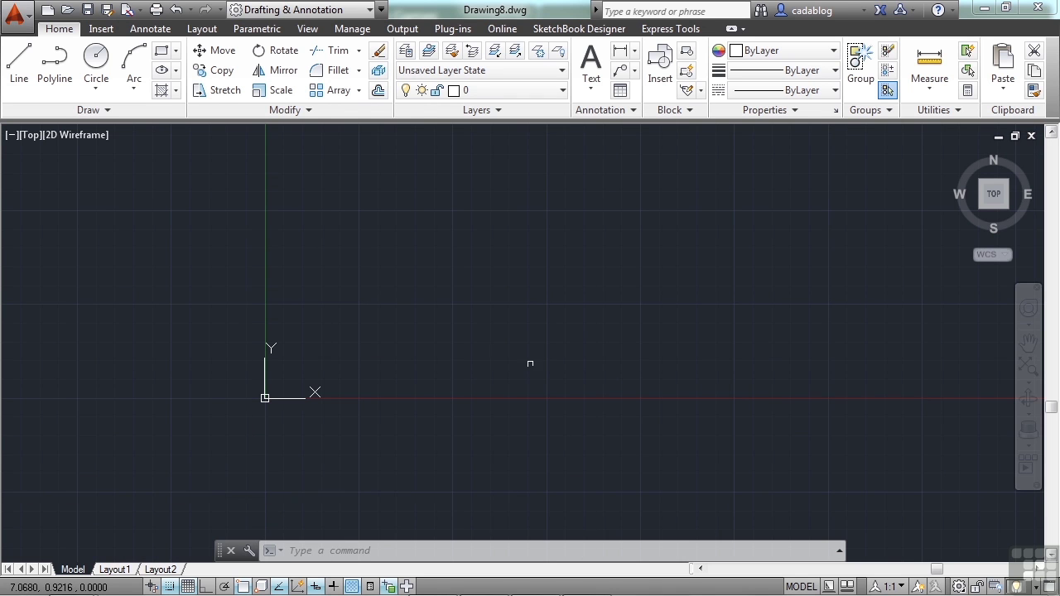
- Begin a line outline at (6.5, 1.5) with a short diagonal, a vertical and a horizontal segment ending at (8, 2.5), using grid snap
text(l)
key(Return)
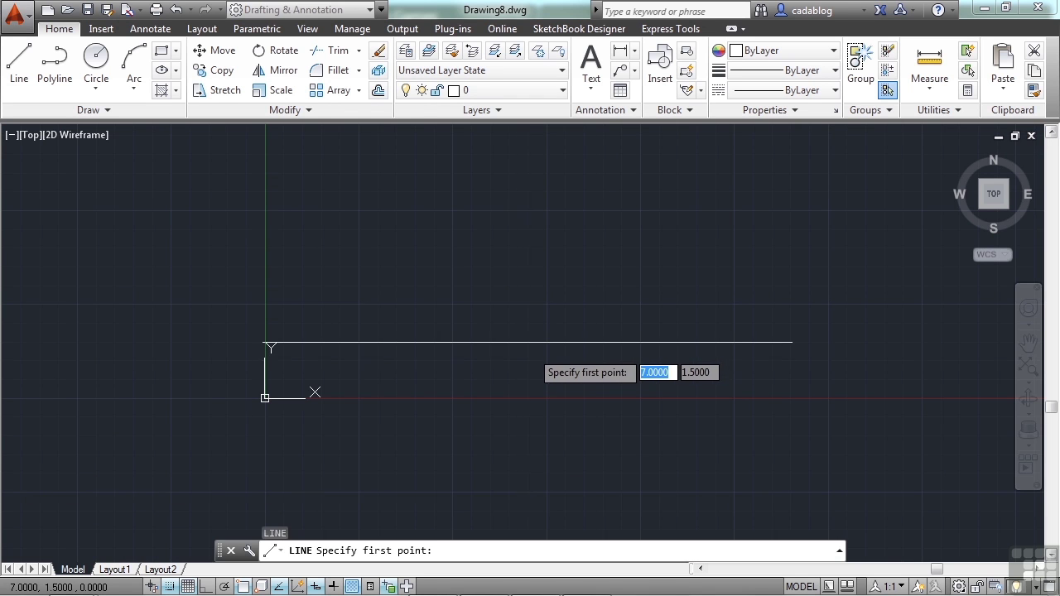
click(509, 341)
scroll(549, 330, up, 4)
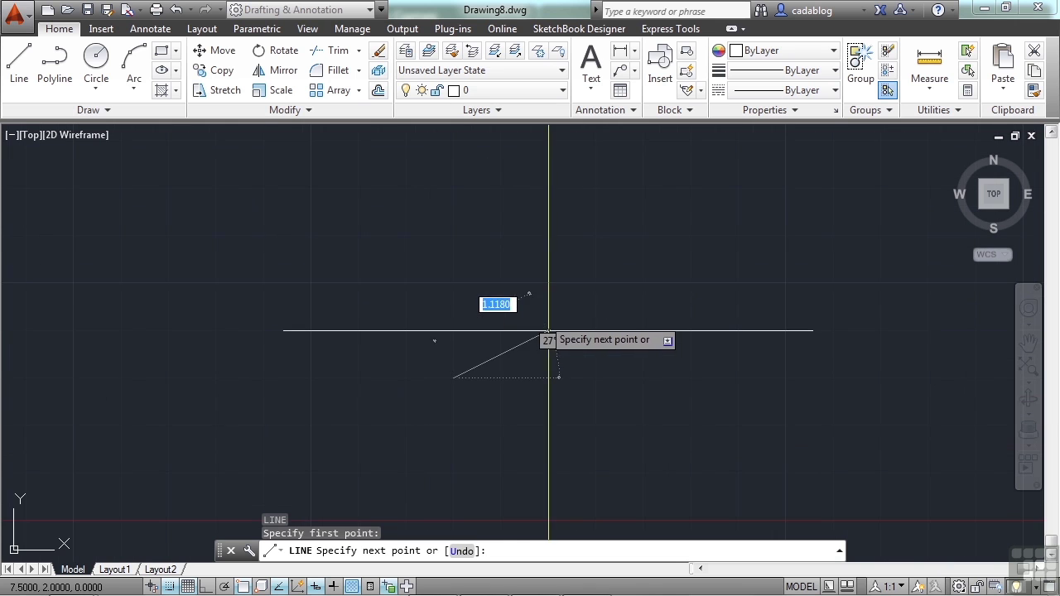
click(500, 330)
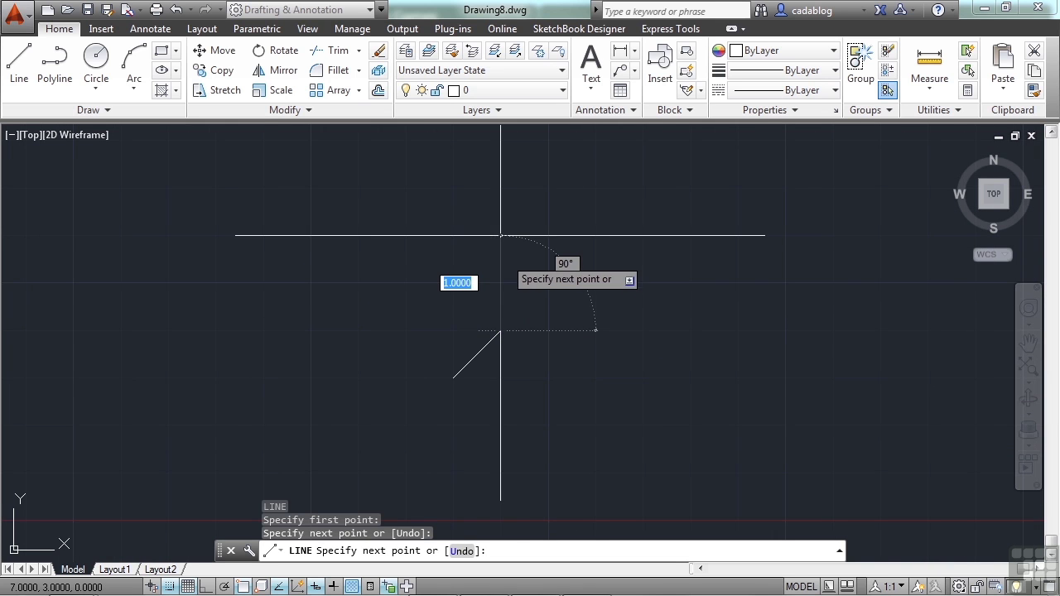
click(500, 282)
click(596, 282)
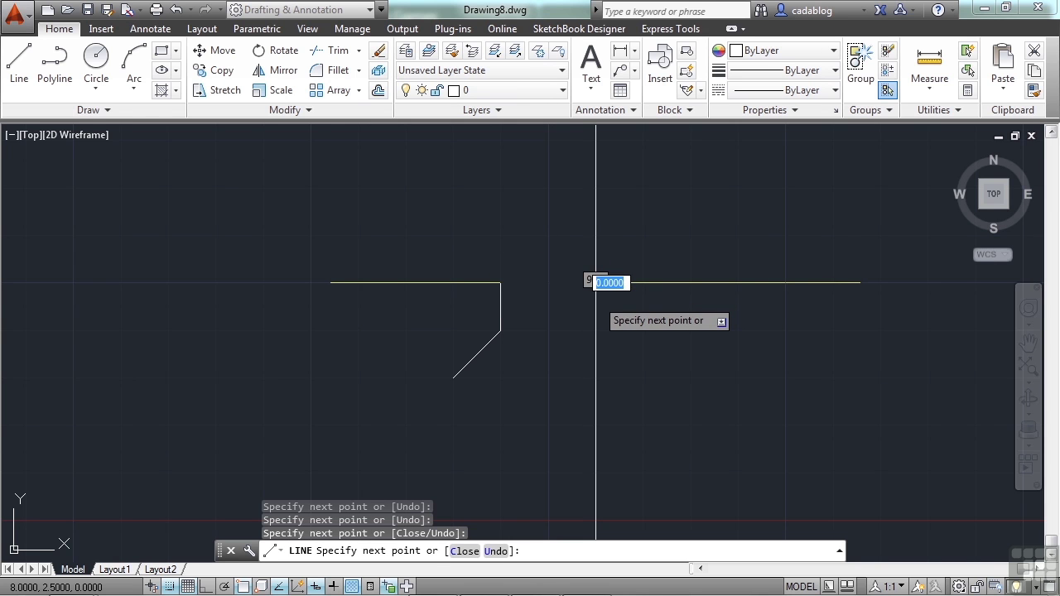
- Turn off object snap and continue the outline through (9, 1.5) and (7.5, 1), closing it at its start point (6.5, 1.5)
key(F3)
click(643, 330)
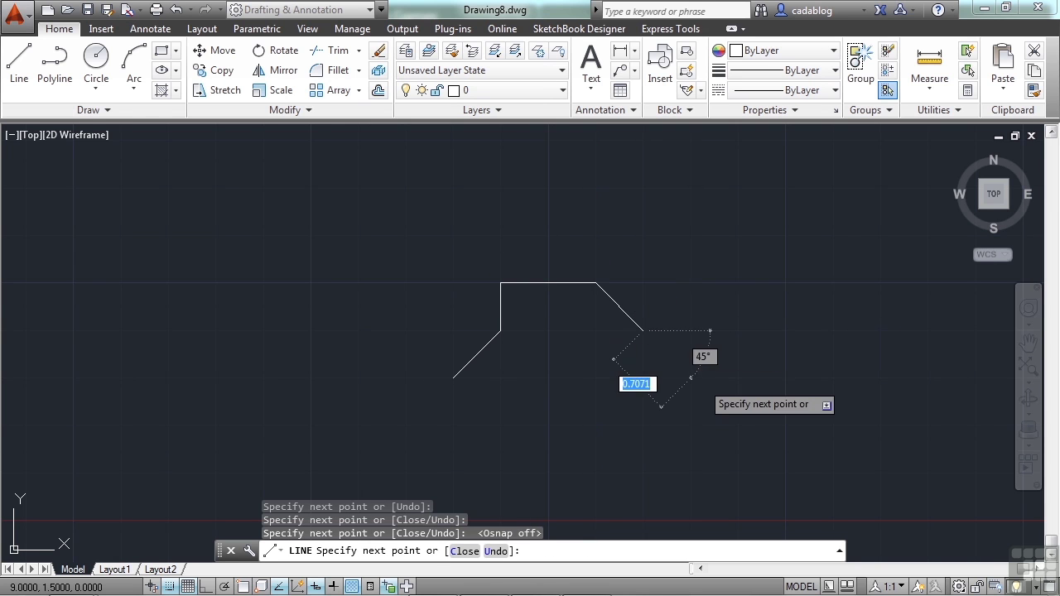
click(690, 378)
click(644, 472)
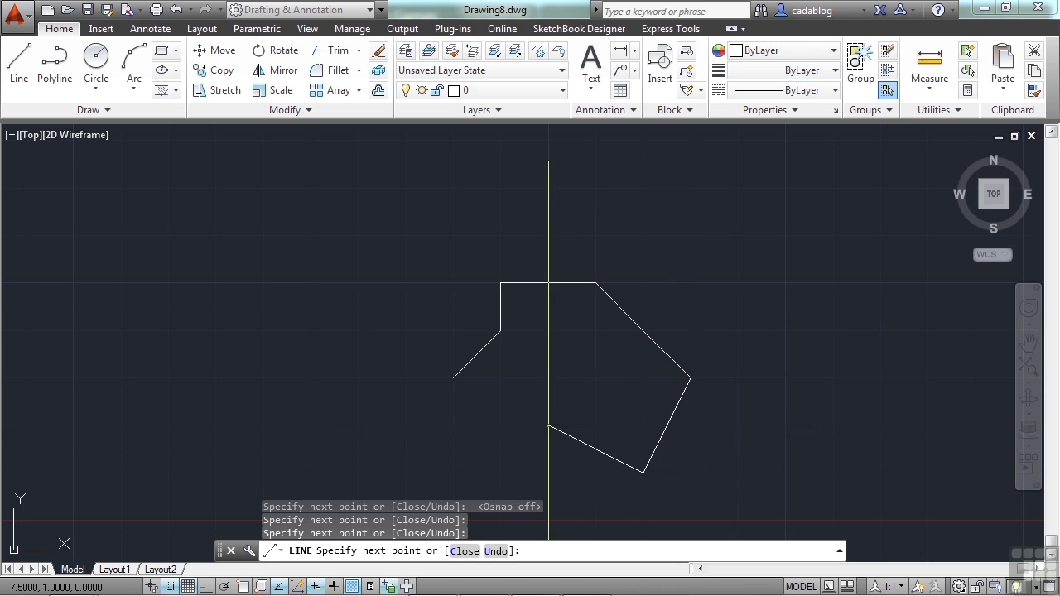
click(549, 426)
click(453, 425)
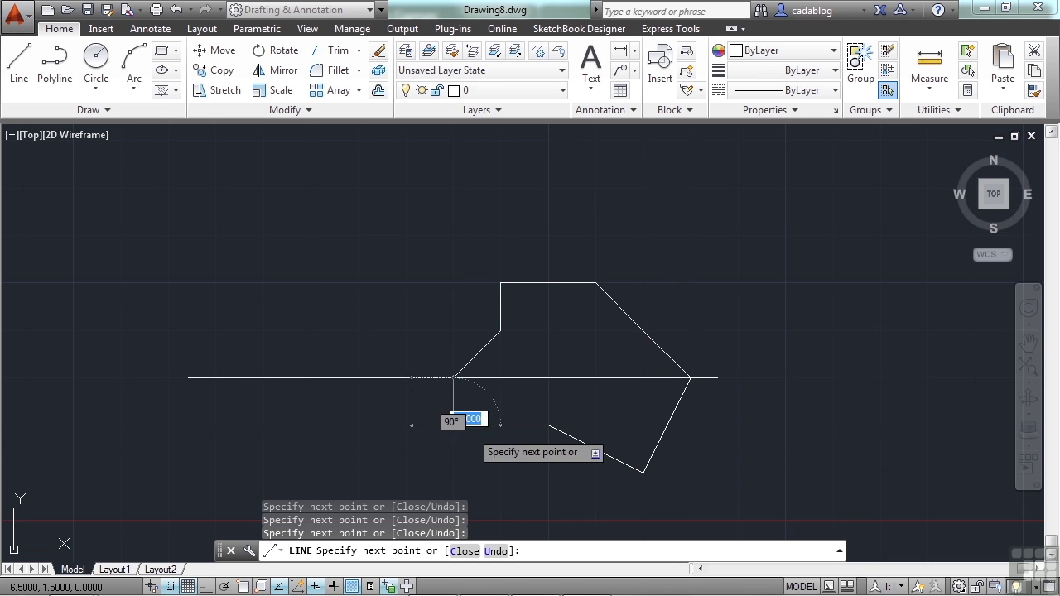
click(453, 378)
key(Return)
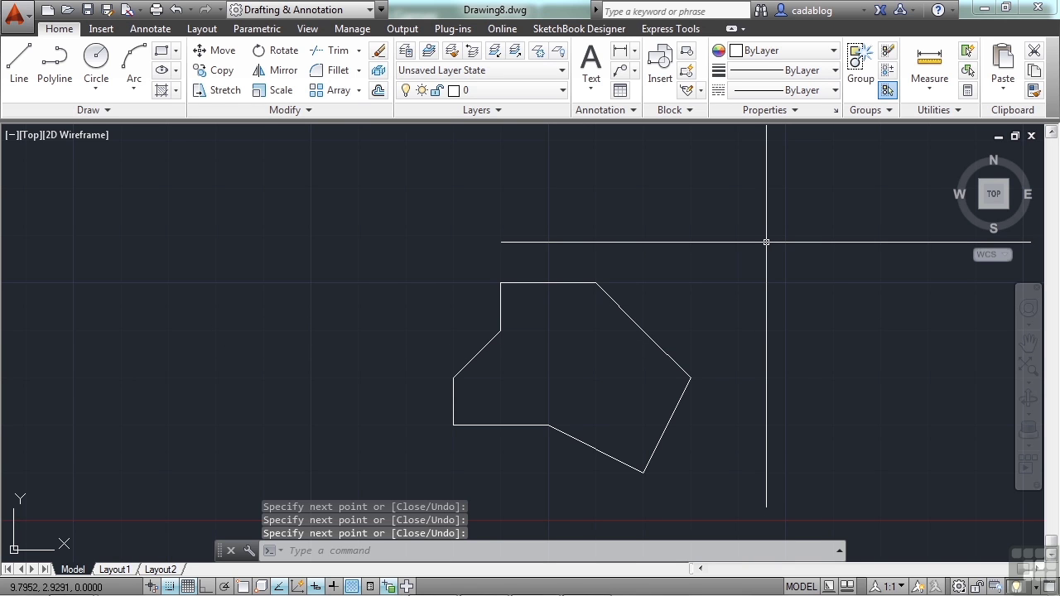
- Draw a crossing line shape with grid snap from (10, 2.5) through (12.5, 5) and (10, 5) to (12.5, 2.5)
text(l)
key(Return)
scroll(550, 242, down, 2)
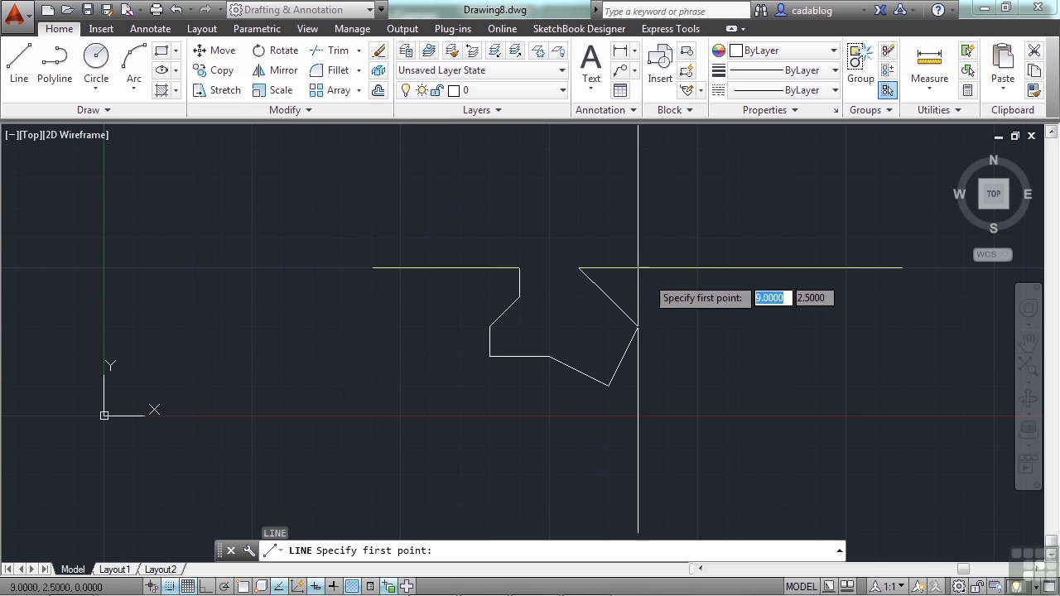
click(698, 268)
scroll(697, 267, down, 2)
middle_drag(733, 228, 678, 307)
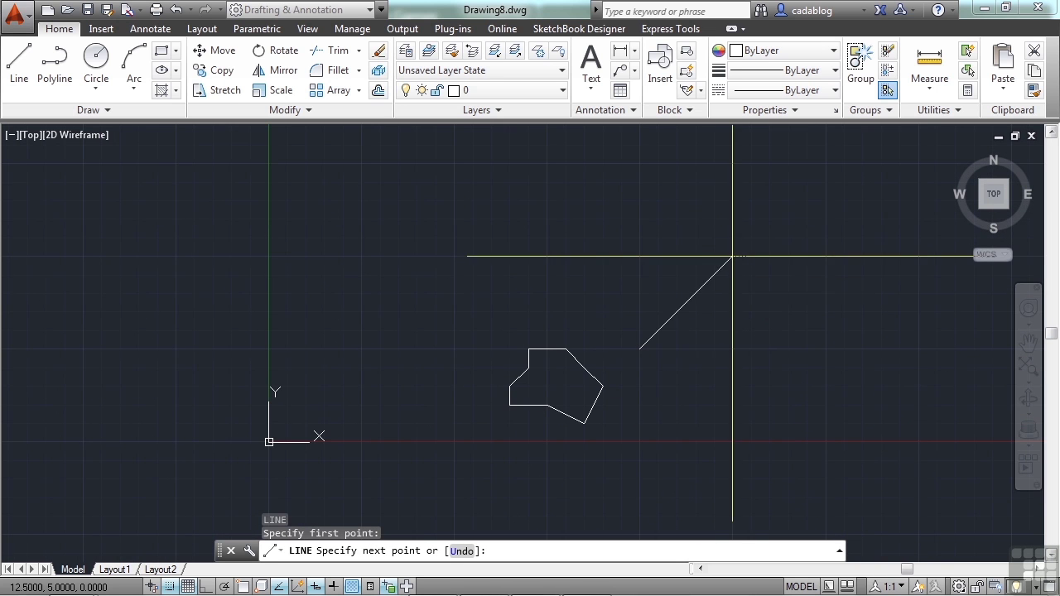
click(732, 256)
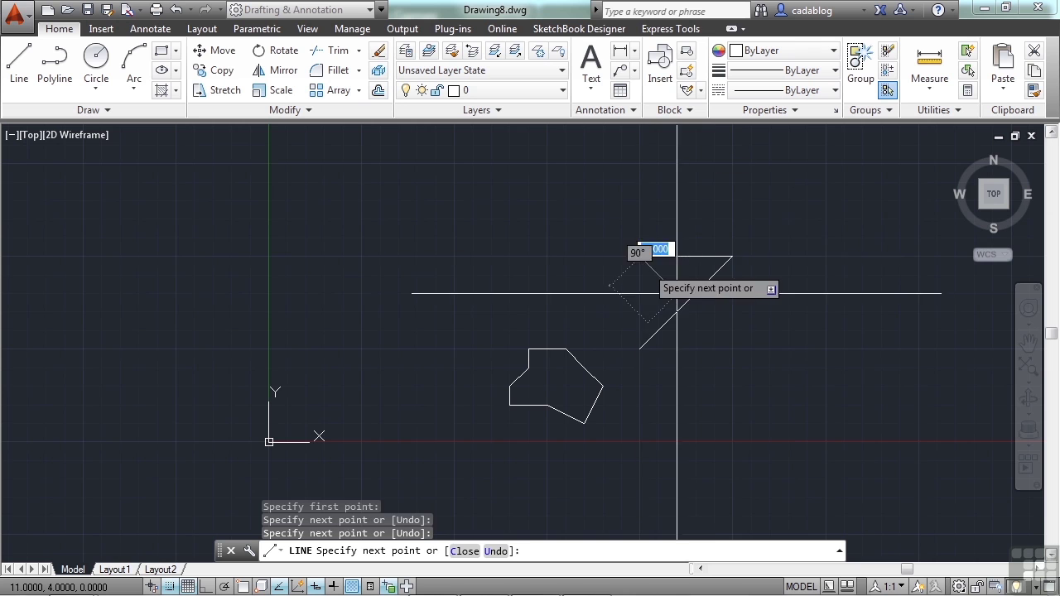
click(732, 349)
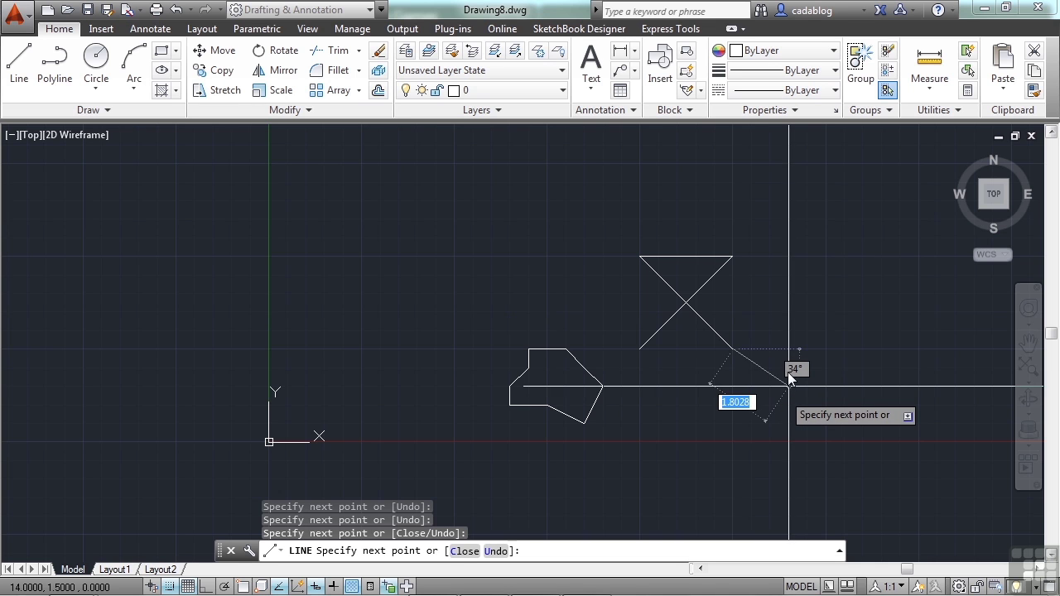
- Continue the line diagonally upward through (13, 3) to (13.5, 3.5) and end it there
scroll(779, 344, up, 4)
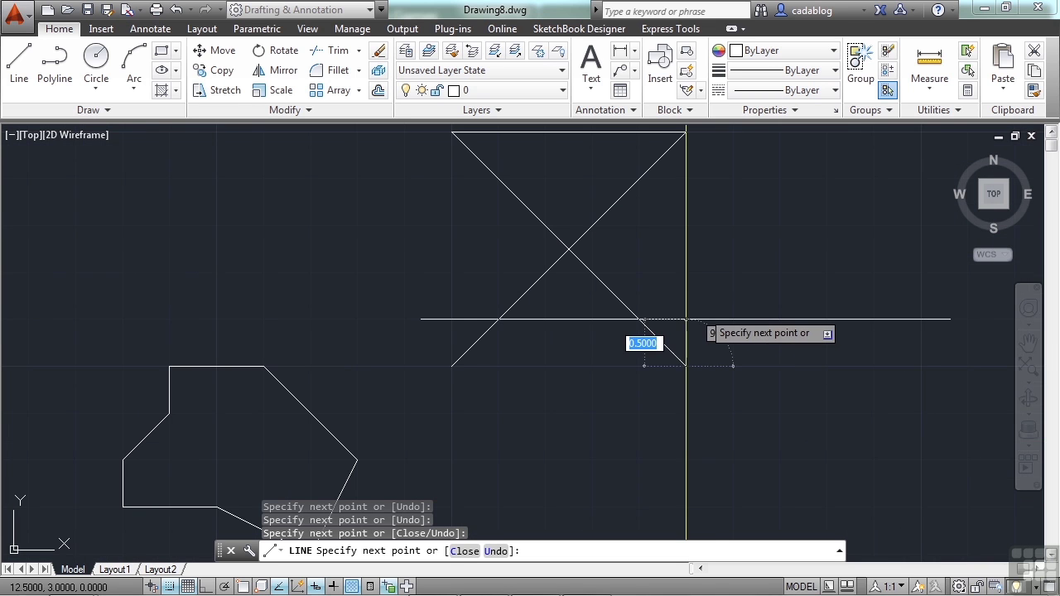
click(732, 319)
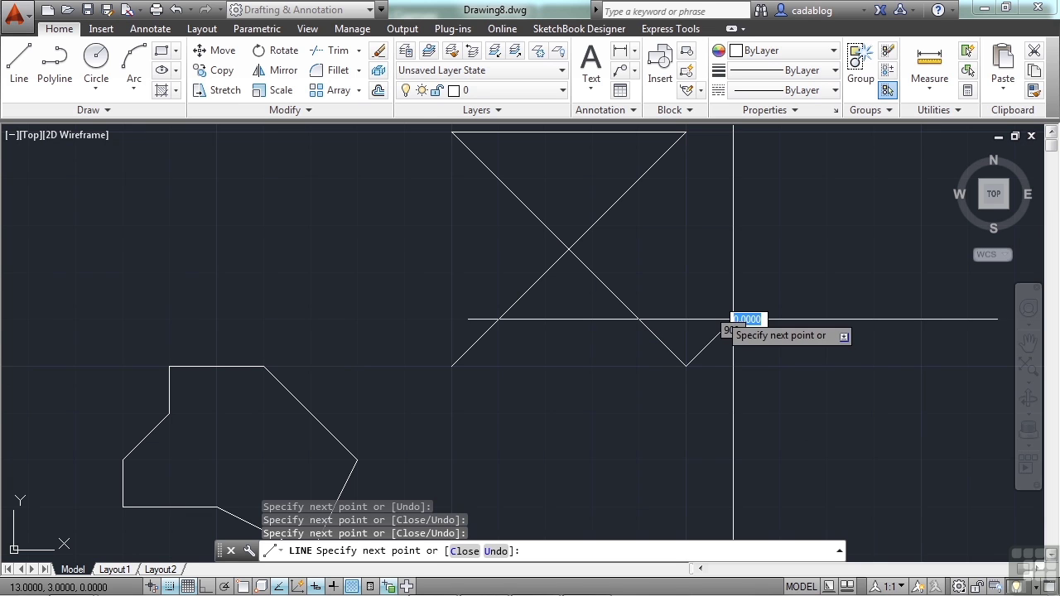
click(778, 272)
key(Return)
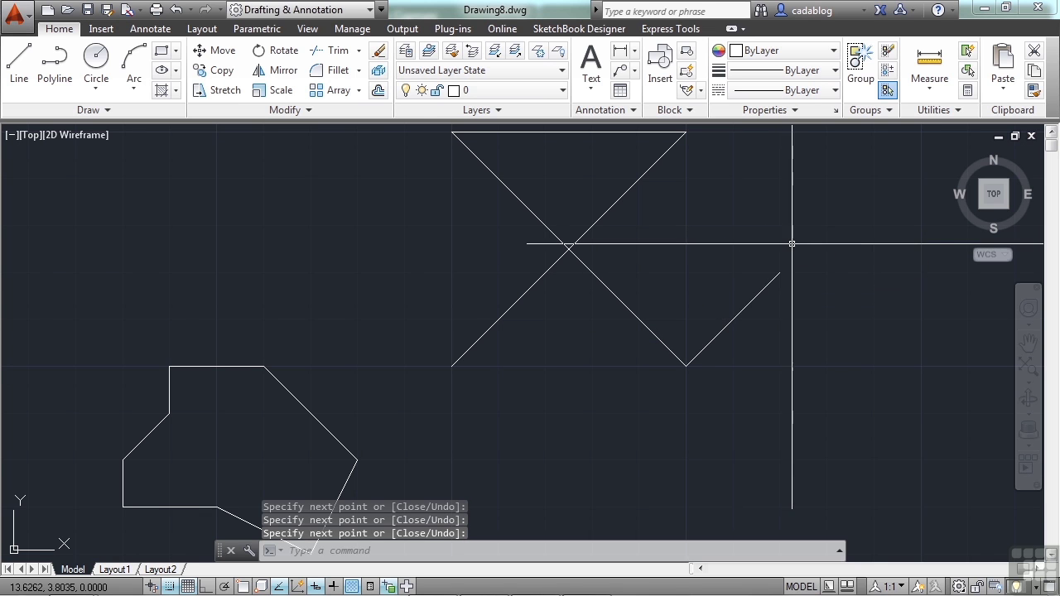
- Set the model space limits around the shapes with LIMITS, from lower left (-3, -2) to upper right (19, 8.5)
scroll(675, 257, down, 2)
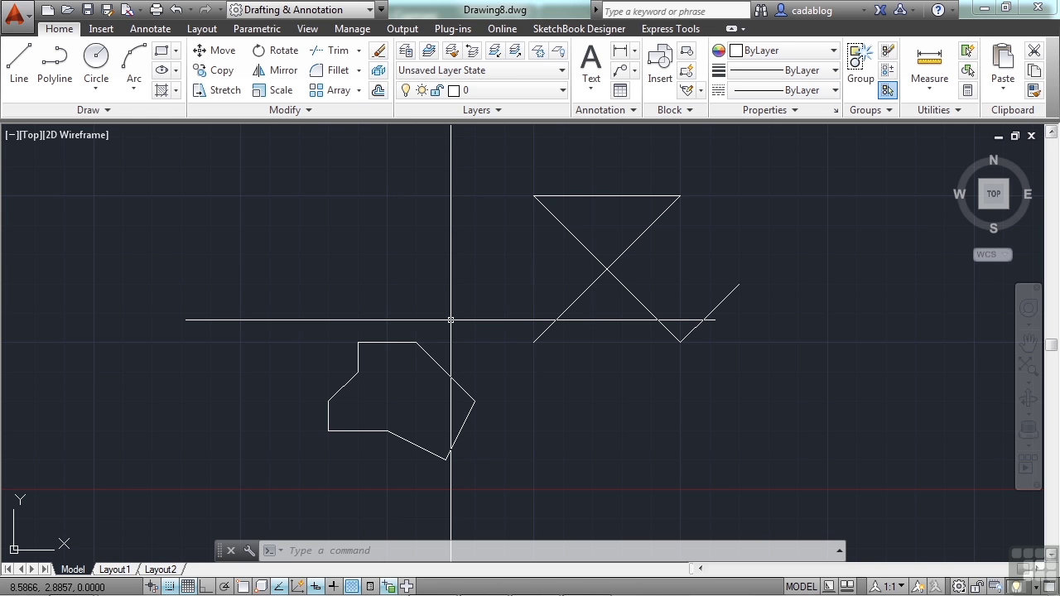
scroll(451, 319, down, 5)
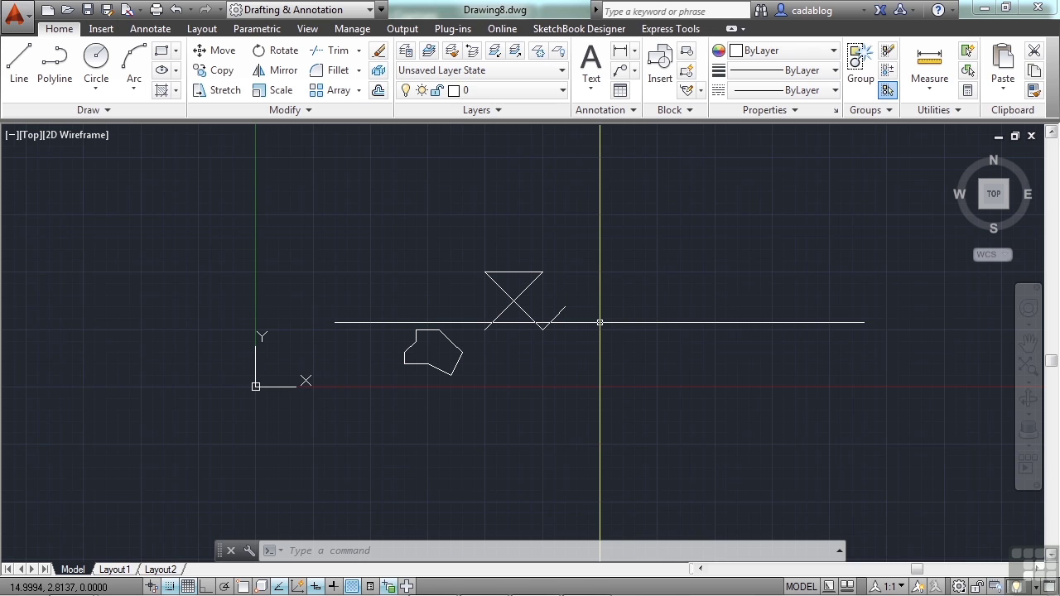
text(limit)
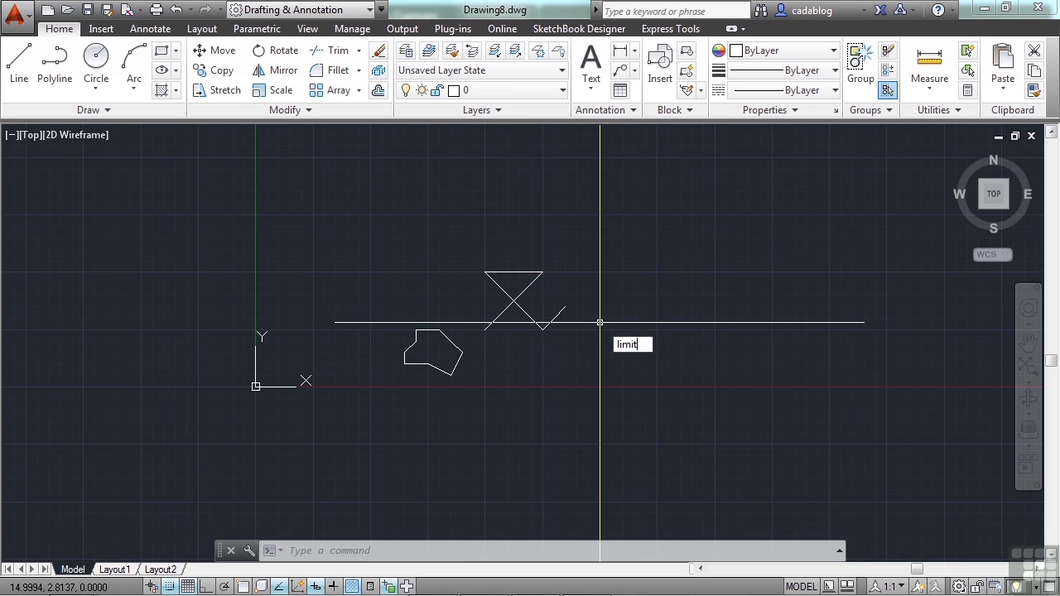
text(s)
key(Return)
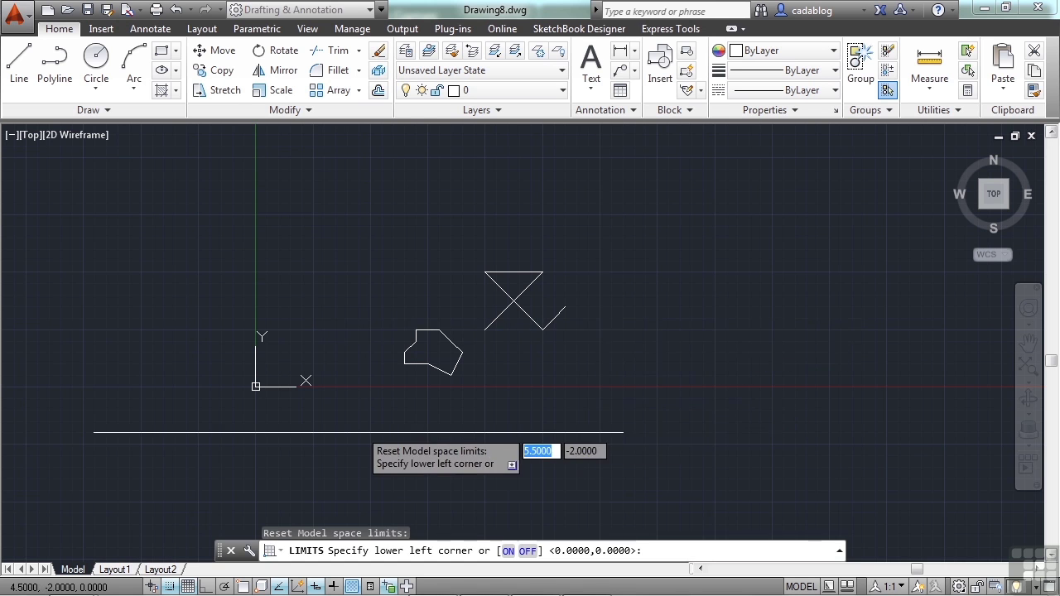
key(Return)
key(Return)
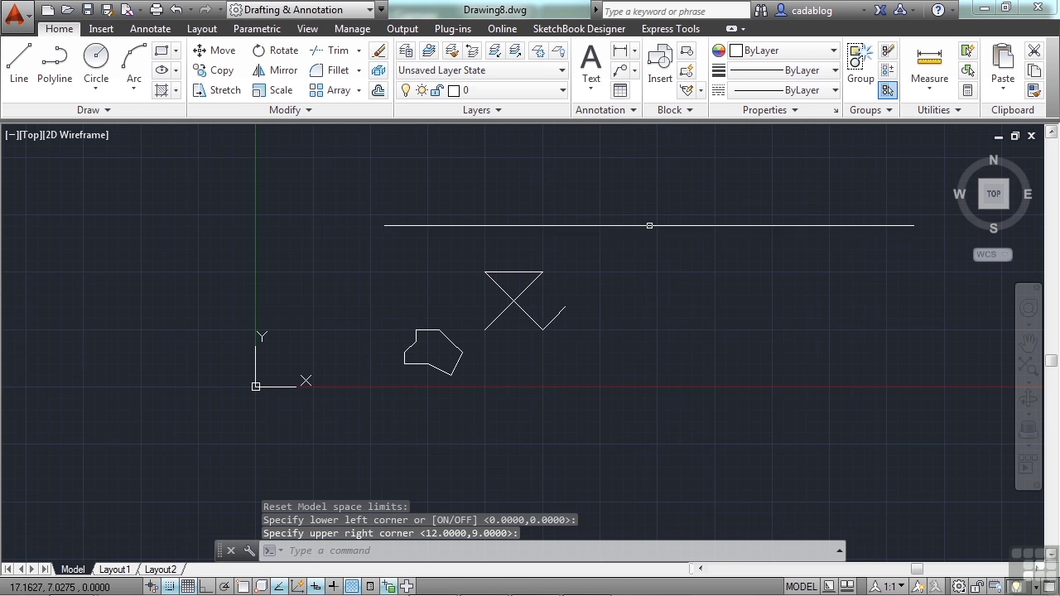
- Turn off displaying the grid beyond the limits in the drafting settings and apply the change
text(os)
key(Return)
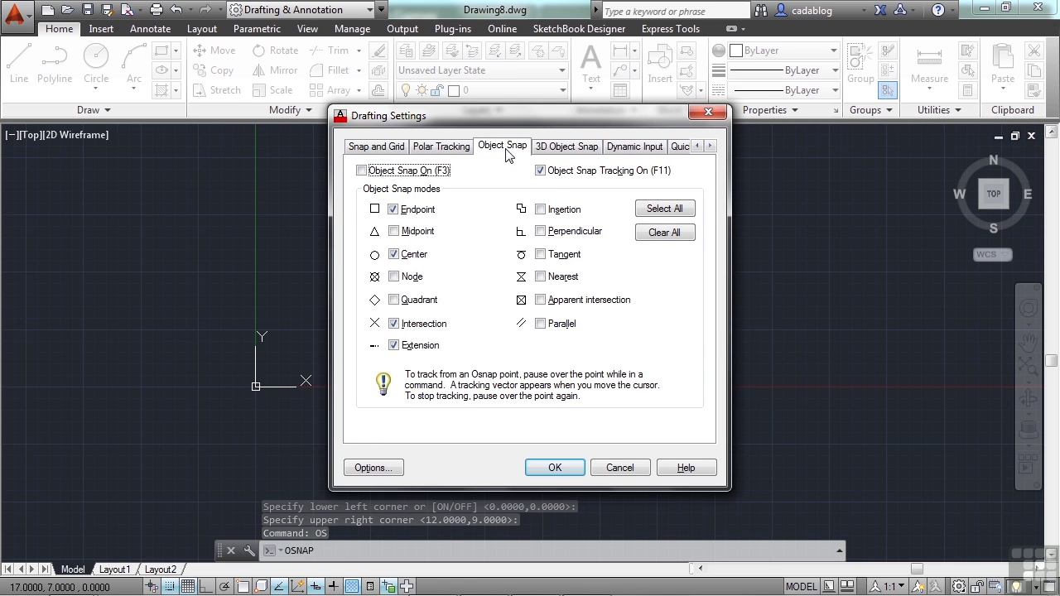
click(377, 147)
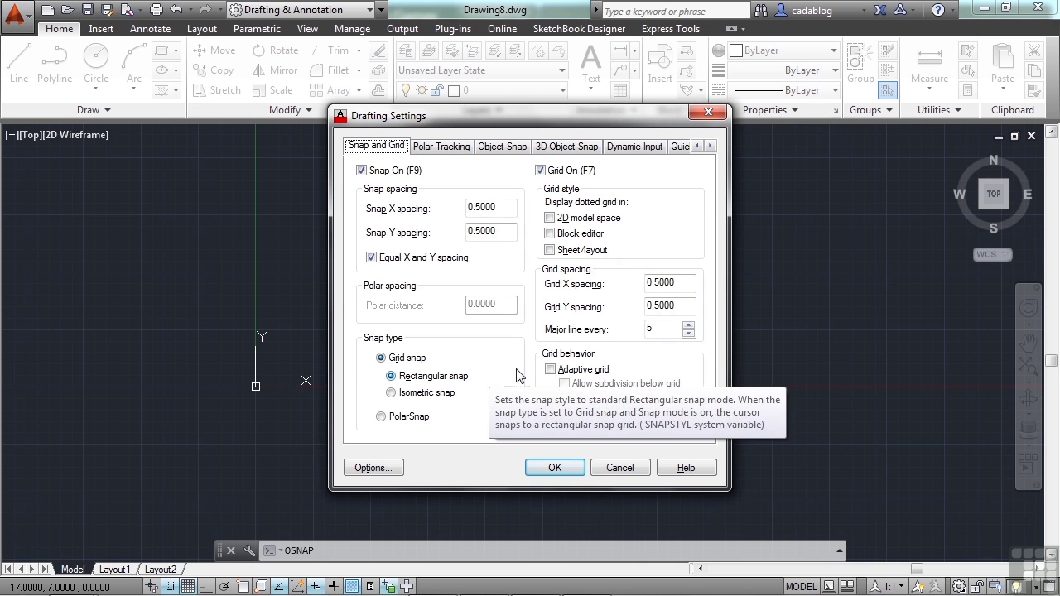
click(568, 406)
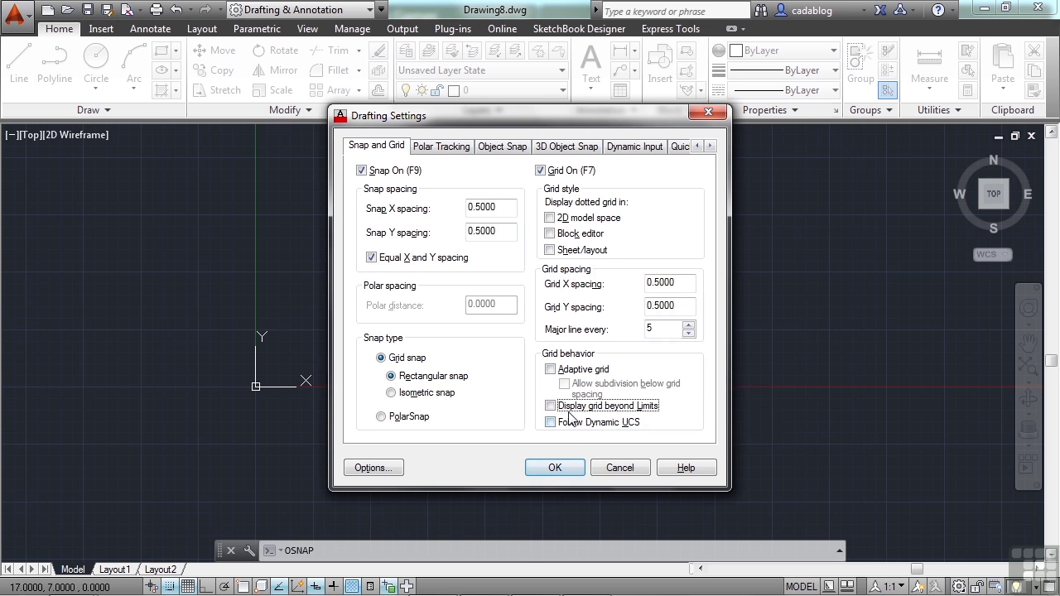
click(566, 467)
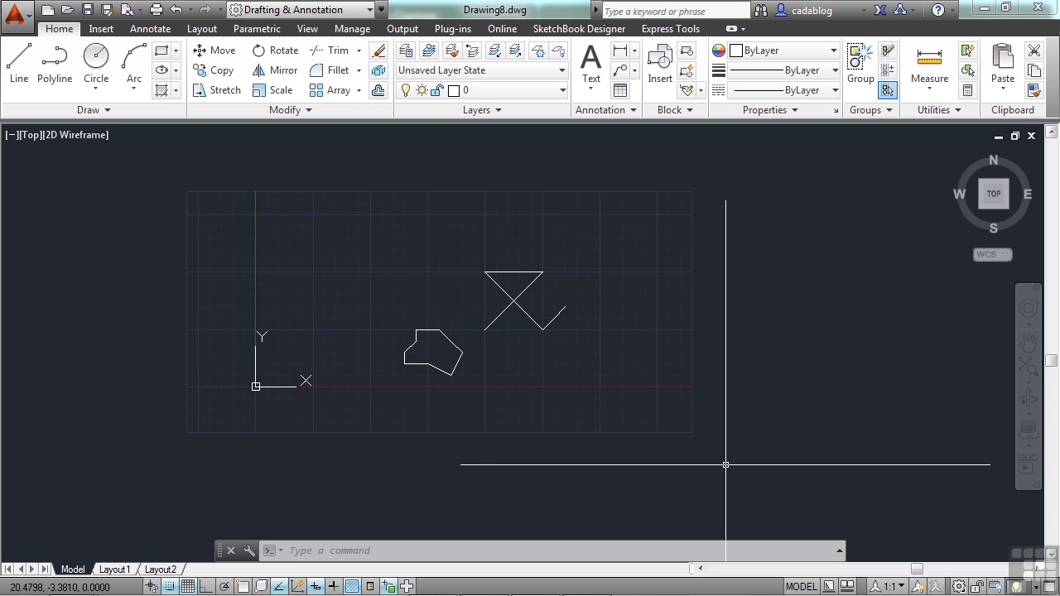
- Reset the model space limits with LIMITS to lower left (-4, -3) and upper right (15, 11)
mouse_move(641, 357)
middle_down()
mouse_move(714, 359)
mouse_move(745, 374)
middle_up()
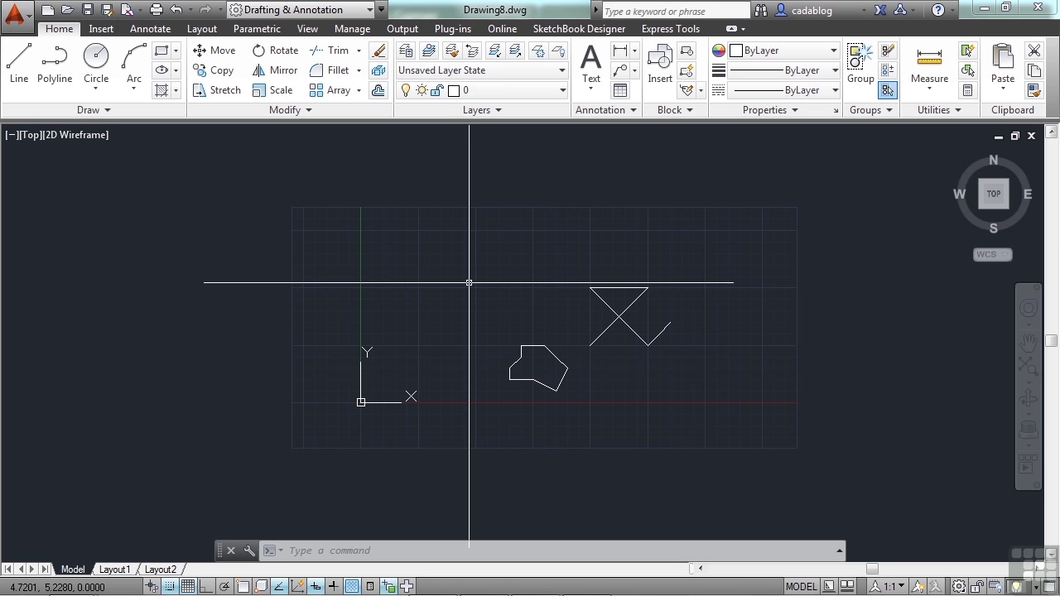
text(LIMits)
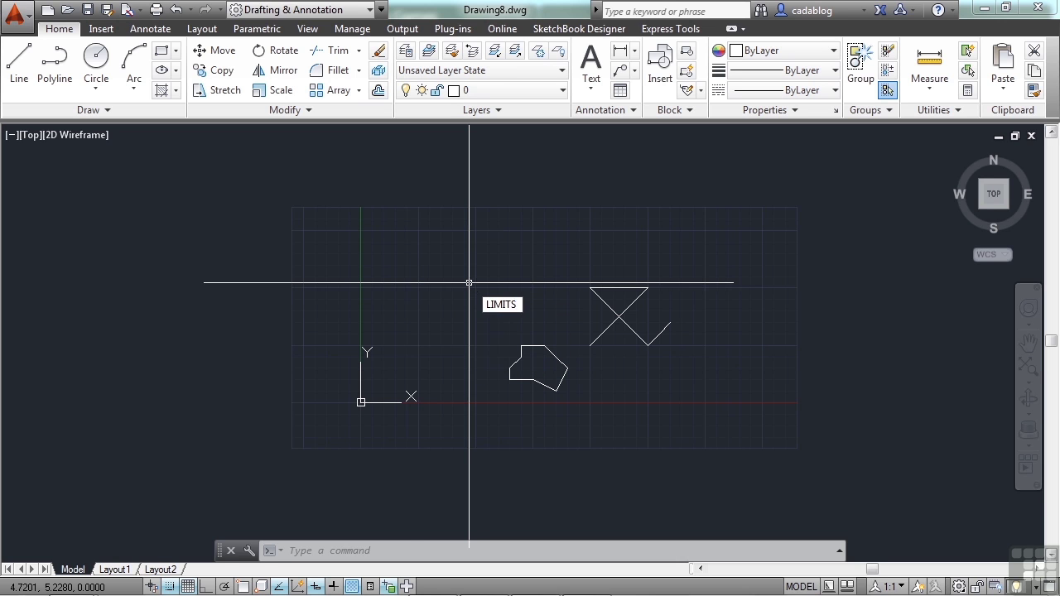
key(Return)
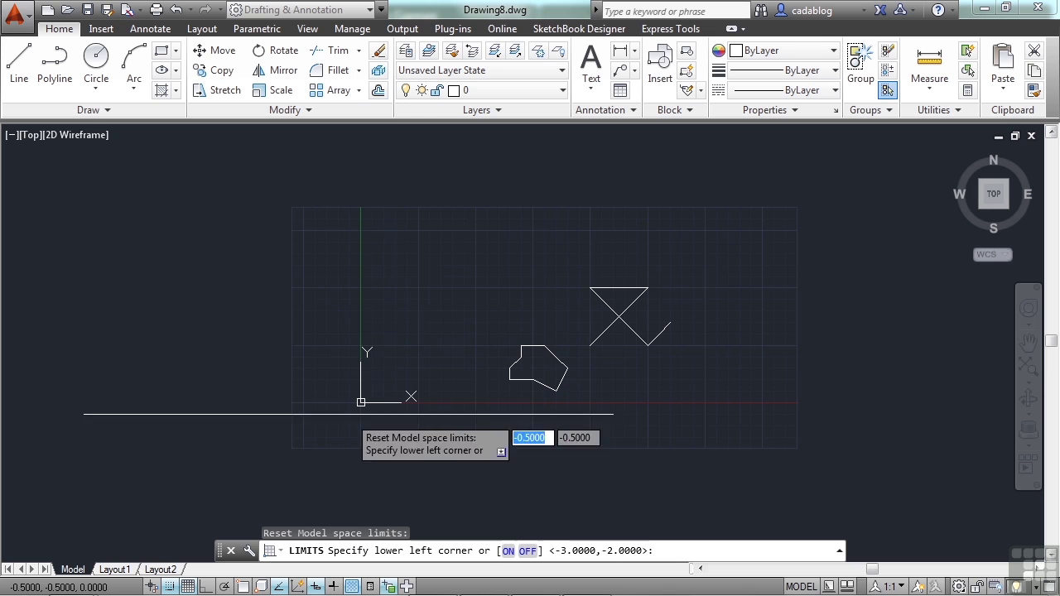
click(269, 472)
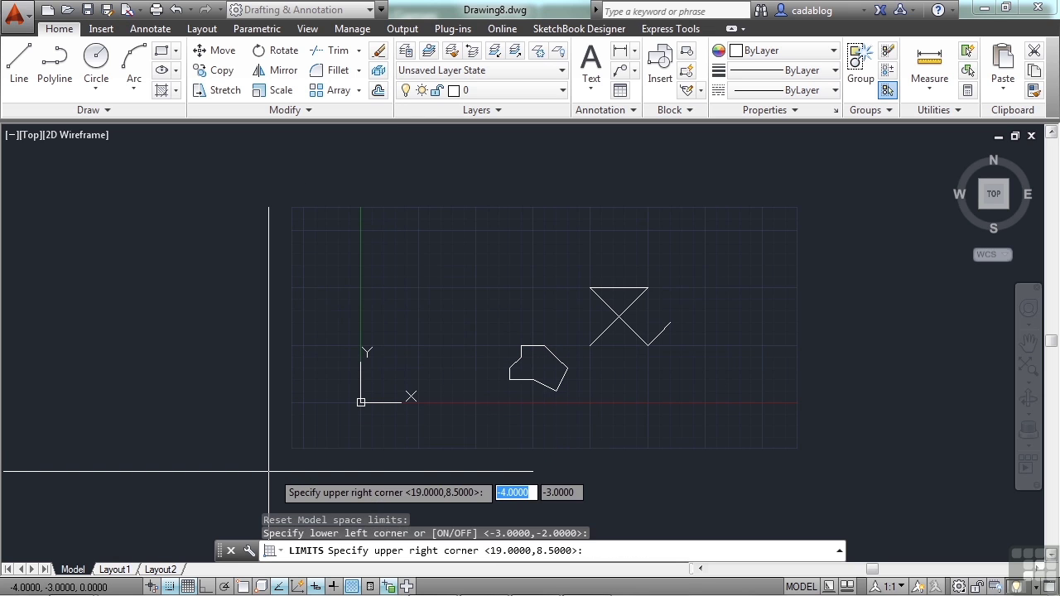
click(704, 149)
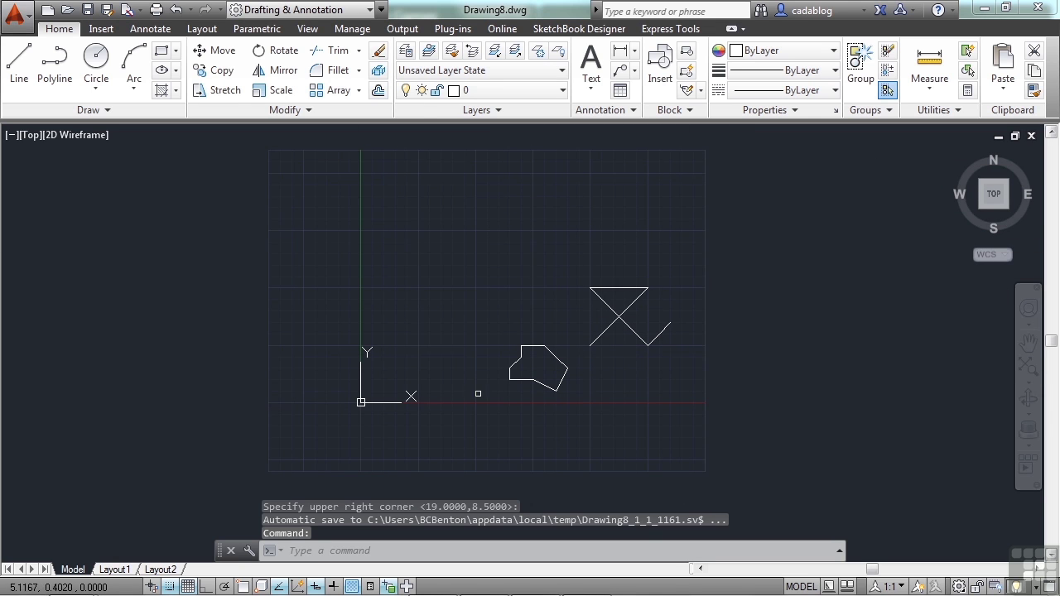
scroll(571, 293, down, 3)
middle_drag(564, 292, 634, 286)
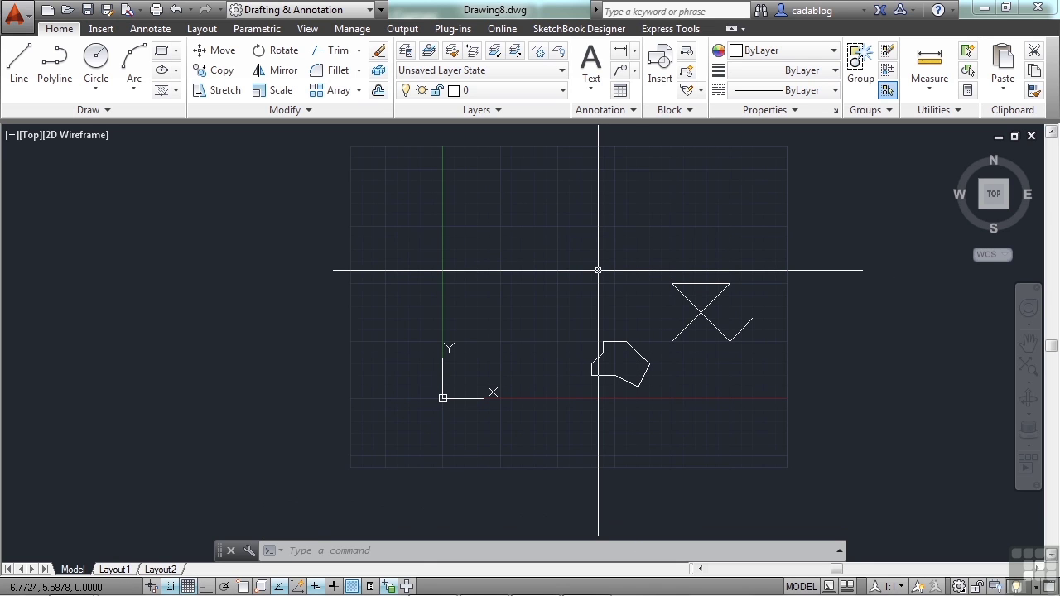
text(l)
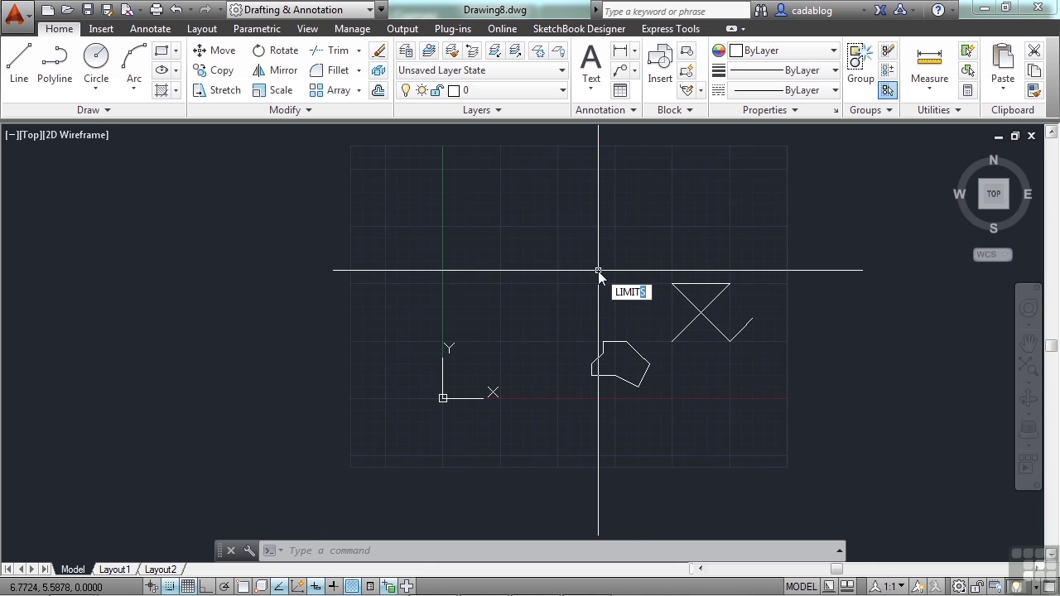
key(Escape)
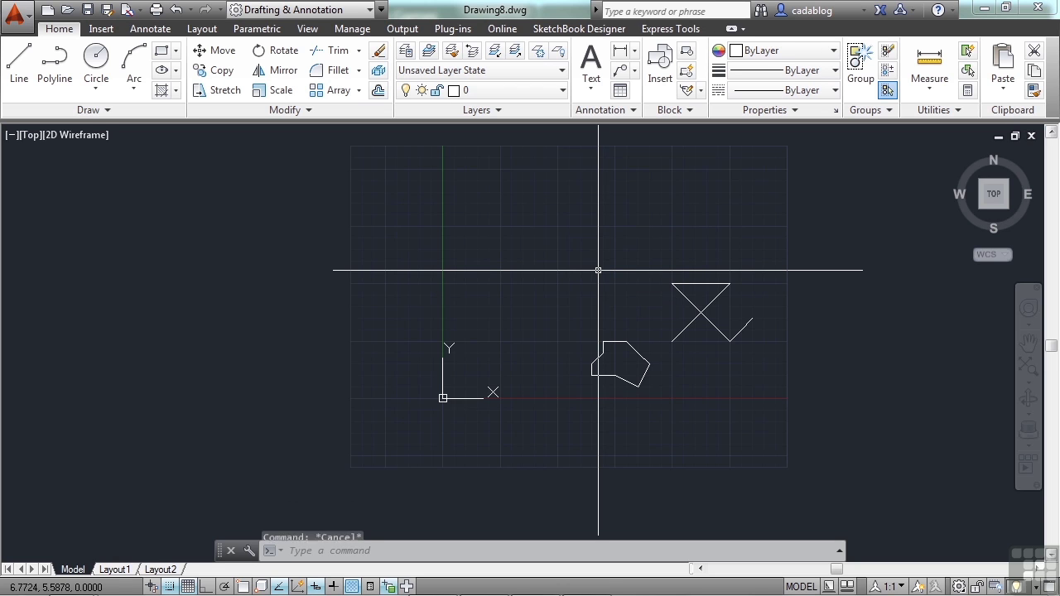